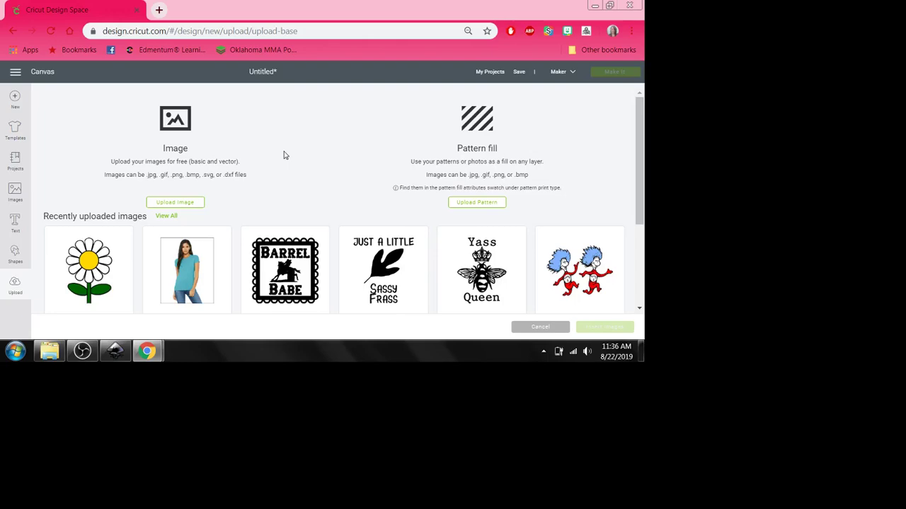
- Insert the daisy from Recently uploaded images onto the canvas as a Cut/Print layer
{"action": "left_click", "coordinate": [85, 260]}
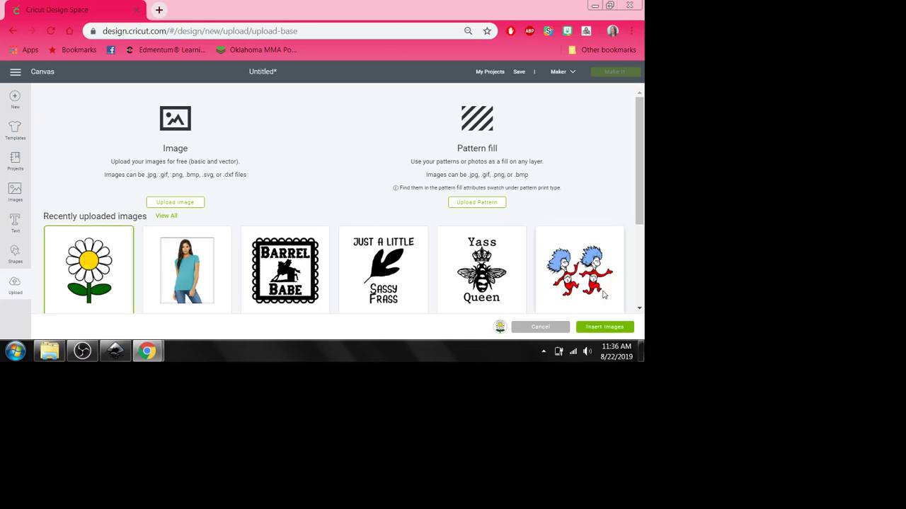
{"action": "left_click", "coordinate": [602, 327]}
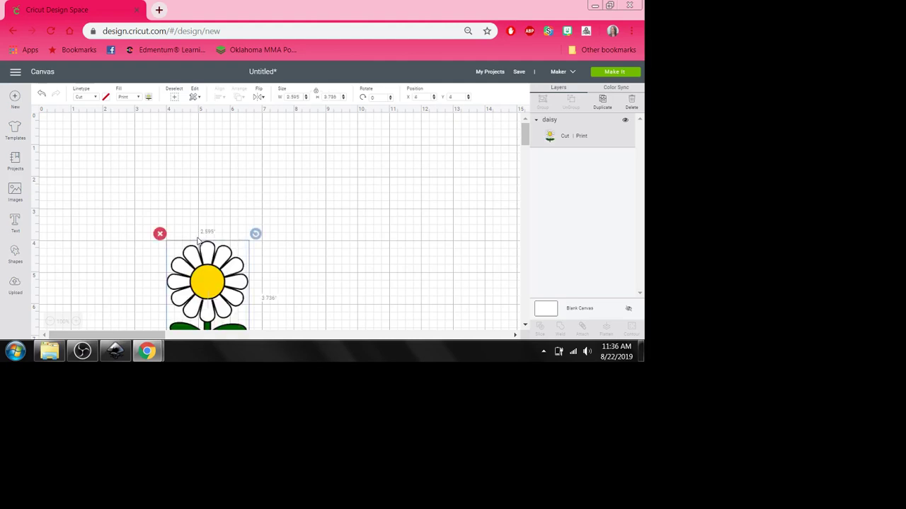
- Move the daisy to the canvas's top-left and enlarge it to about 7.379 x 10.625 in
{"action": "left_click_drag", "start_coordinate": [198, 245], "coordinate": [168, 157]}
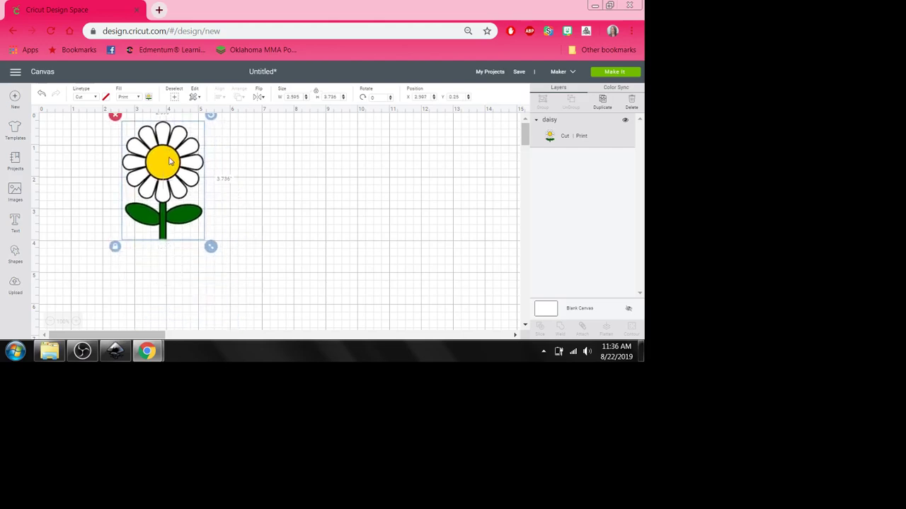
{"action": "left_click_drag", "start_coordinate": [210, 247], "coordinate": [289, 336]}
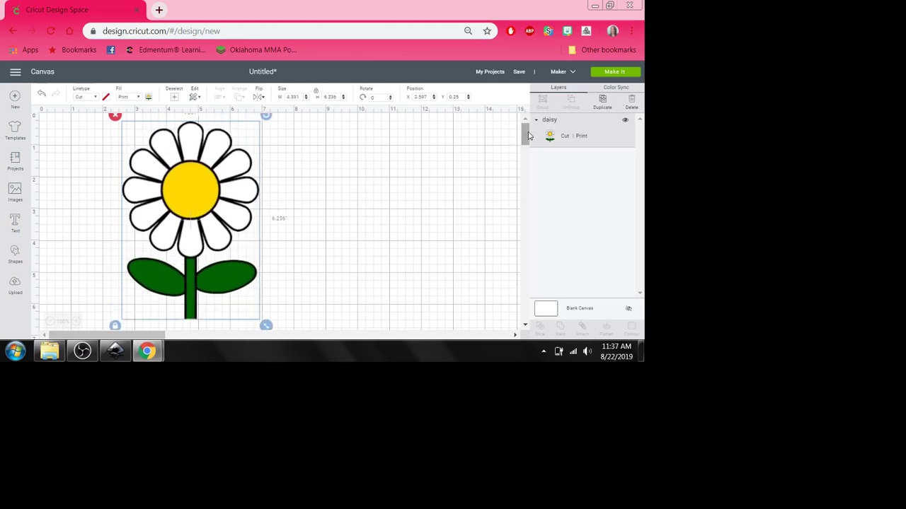
{"action": "scroll", "coordinate": [531, 137], "scroll_direction": "down", "scroll_amount": 3}
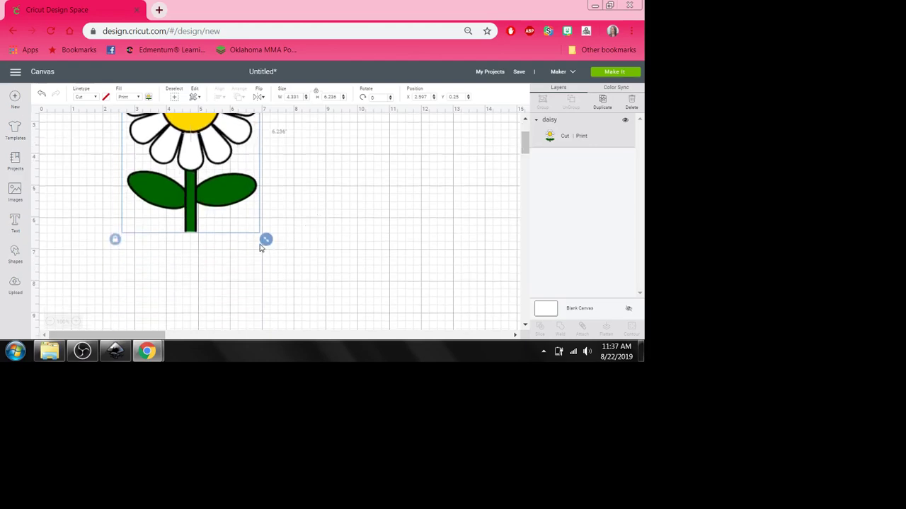
{"action": "left_click_drag", "start_coordinate": [266, 244], "coordinate": [346, 337]}
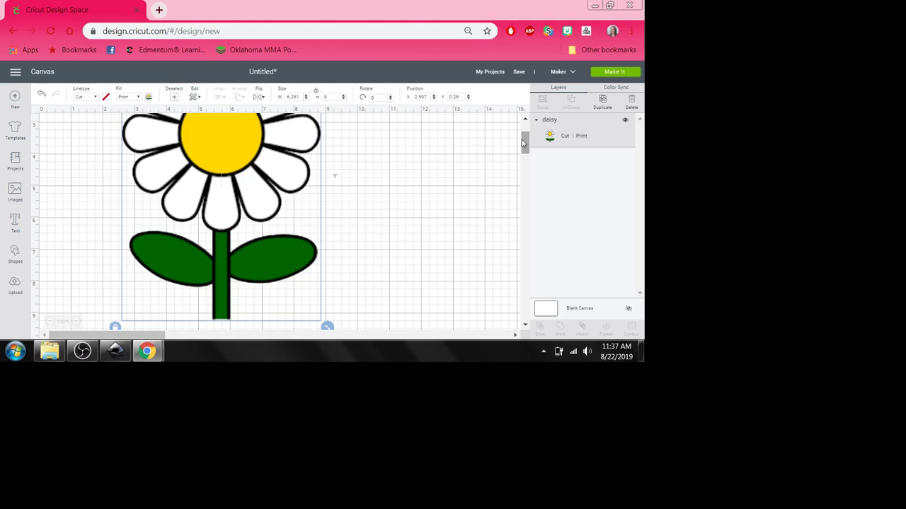
{"action": "left_click_drag", "start_coordinate": [522, 140], "coordinate": [525, 156]}
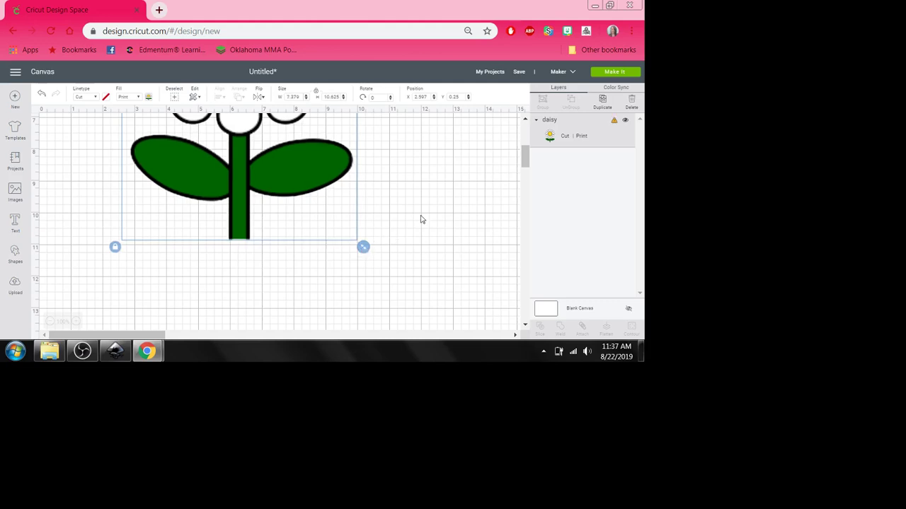
{"action": "left_click", "coordinate": [464, 168]}
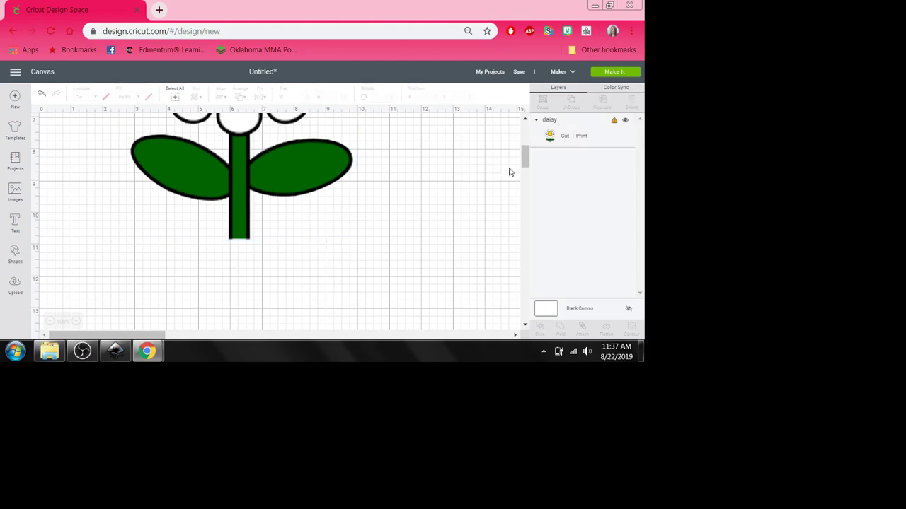
{"action": "left_click_drag", "start_coordinate": [526, 161], "coordinate": [525, 145]}
{"action": "left_click", "coordinate": [229, 167]}
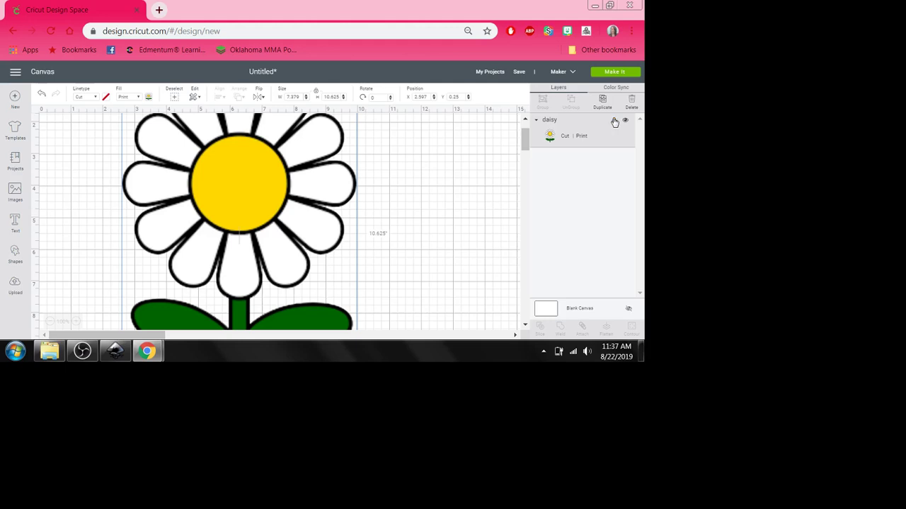
{"action": "left_click", "coordinate": [616, 73]}
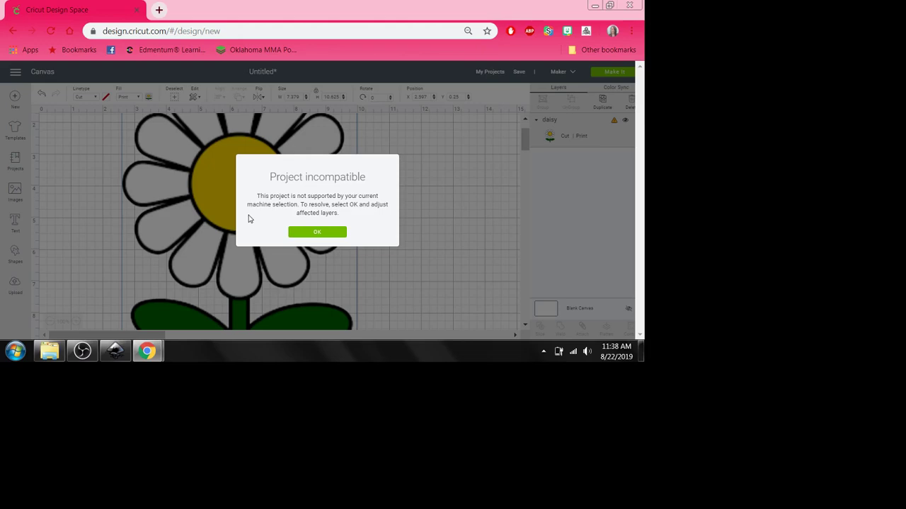
{"action": "left_click", "coordinate": [313, 235]}
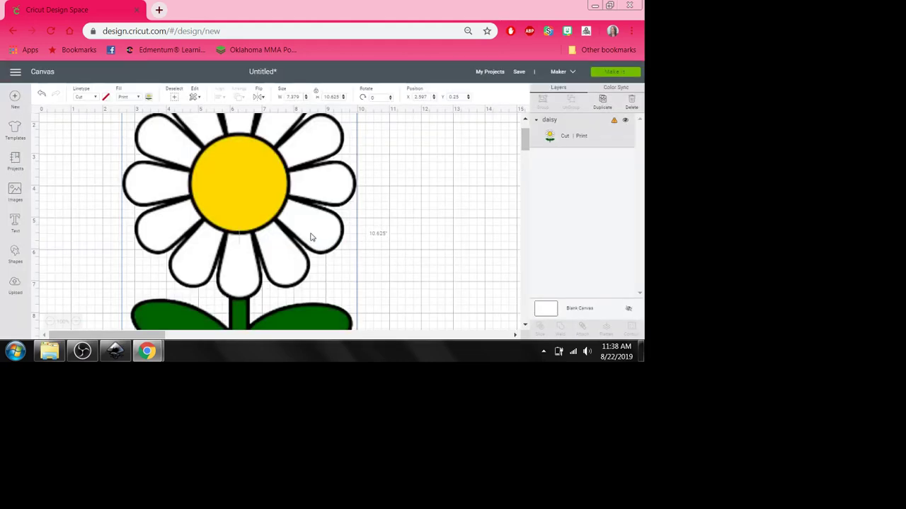
{"action": "left_click", "coordinate": [614, 123]}
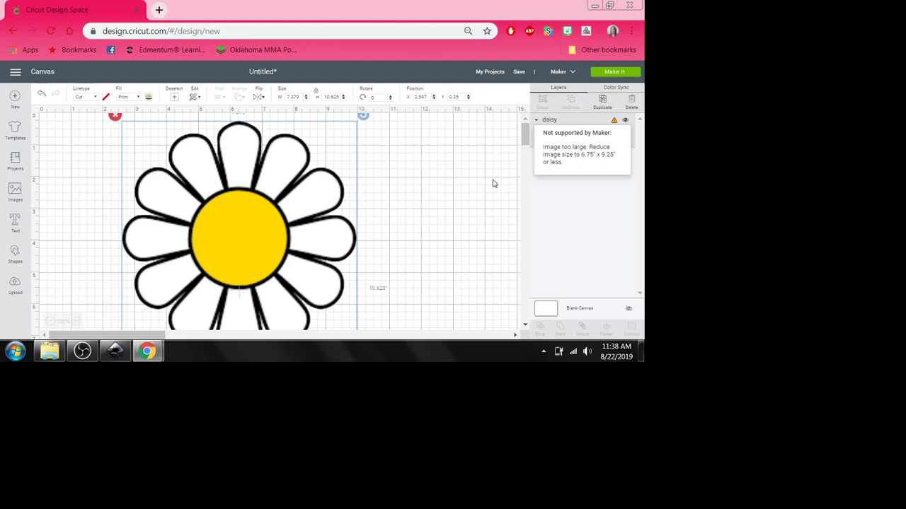
{"action": "left_click", "coordinate": [418, 162]}
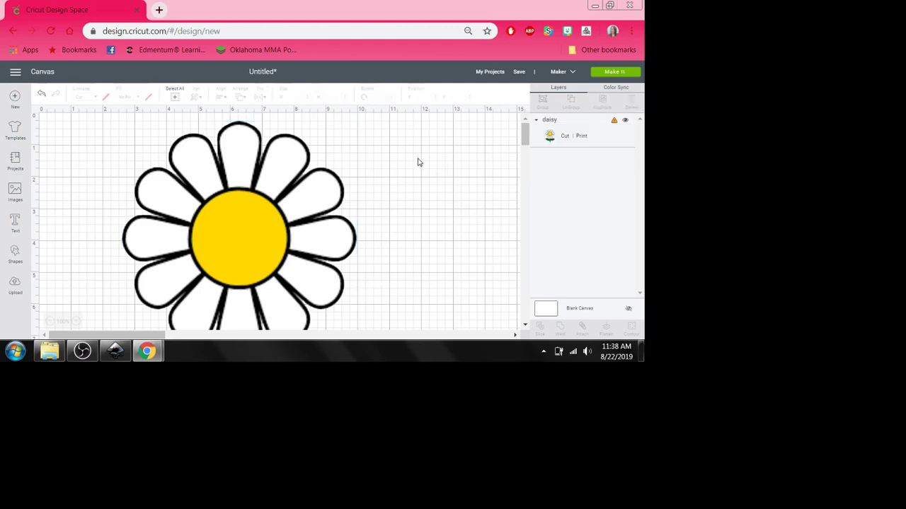
- Set the daisy's width to 6 in so its height becomes 8.639 in
{"action": "left_click", "coordinate": [244, 150]}
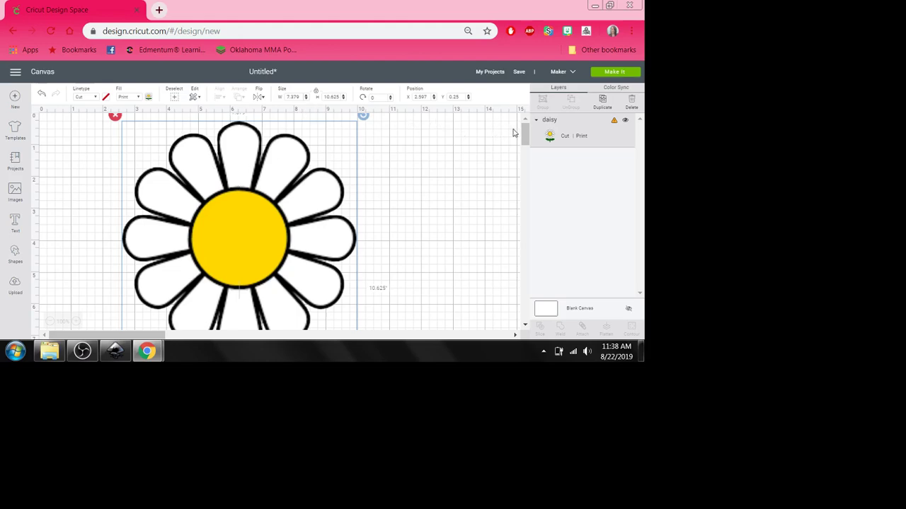
{"action": "left_click", "coordinate": [613, 122]}
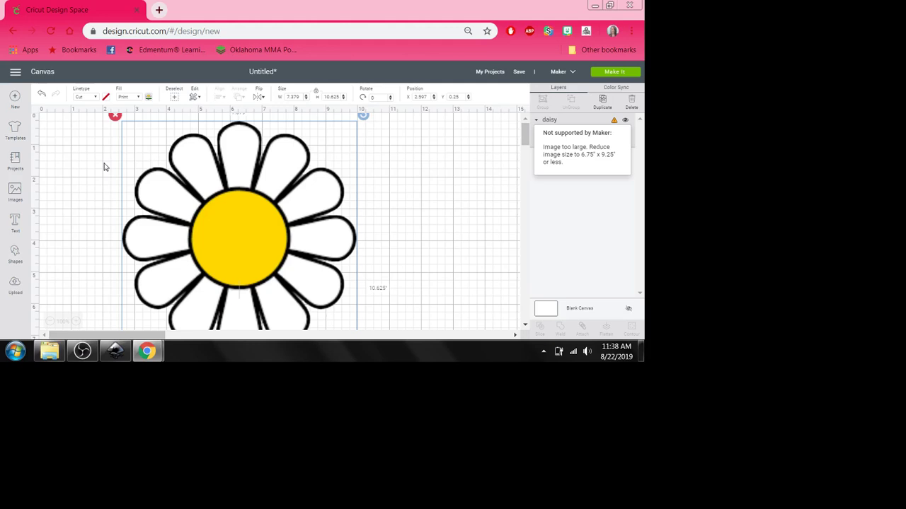
{"action": "left_click", "coordinate": [301, 97]}
{"action": "key", "text": "BackSpace"}
{"action": "key", "text": "BackSpace"}
{"action": "key", "text": "BackSpace"}
{"action": "key", "text": "BackSpace"}
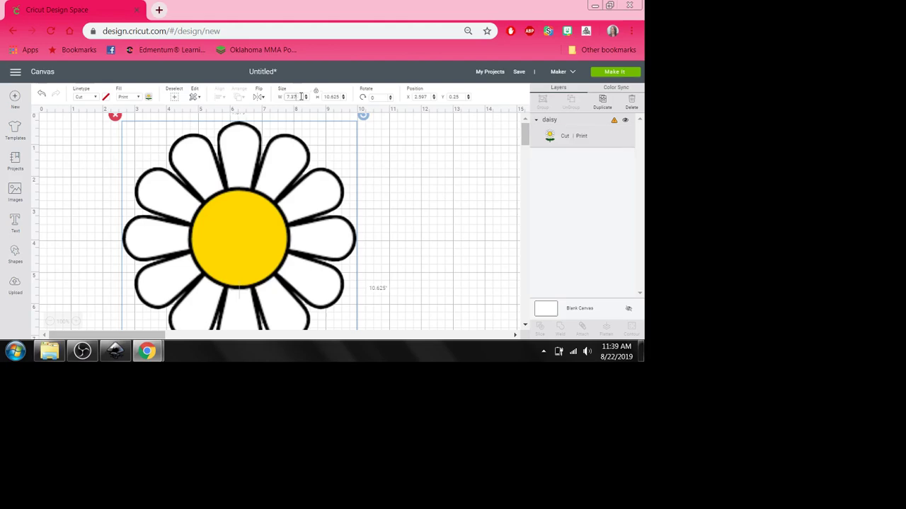
{"action": "type", "text": "6"}
{"action": "key", "text": "Return"}
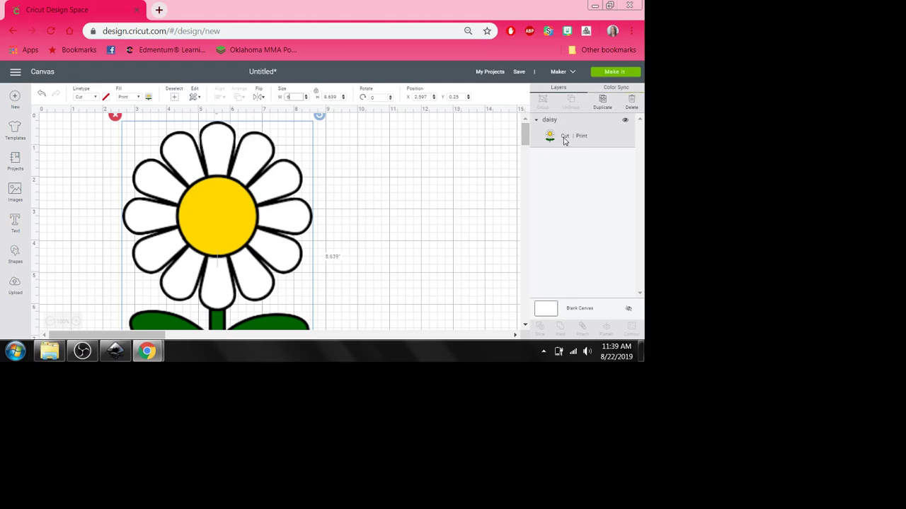
{"action": "left_click", "coordinate": [247, 158]}
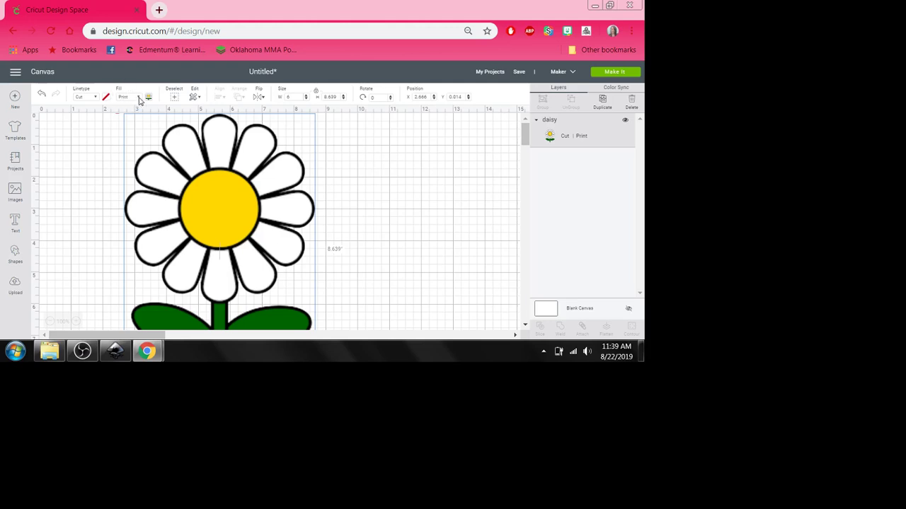
- Set the daisy's fill to No Fill and shift it slightly to the right
{"action": "left_click", "coordinate": [139, 101]}
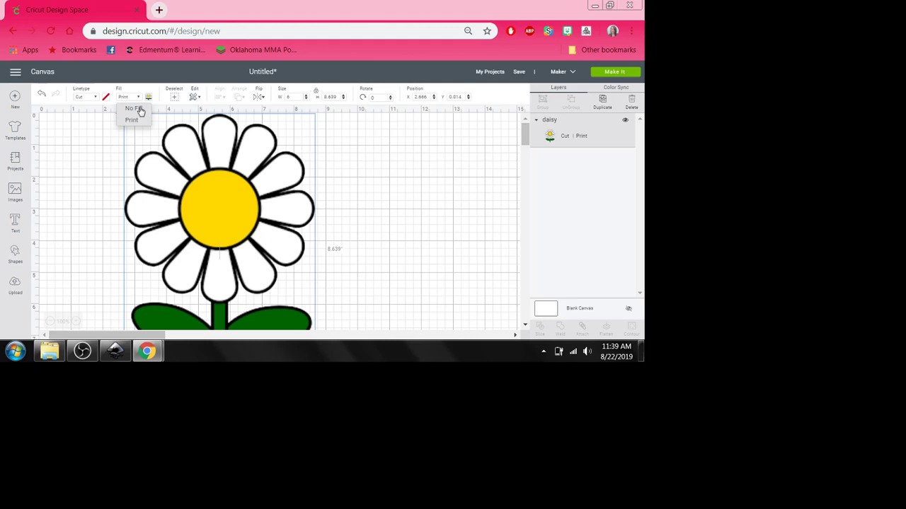
{"action": "left_click", "coordinate": [139, 110]}
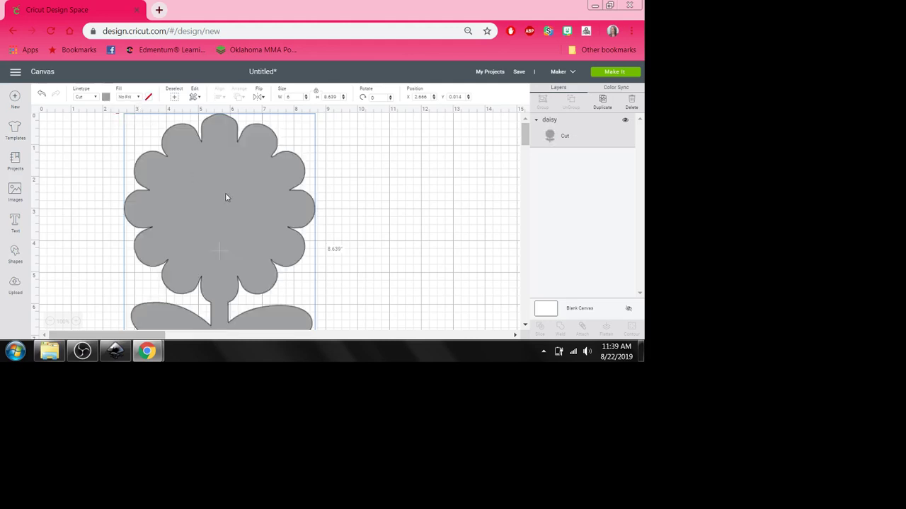
{"action": "left_click_drag", "start_coordinate": [225, 197], "coordinate": [336, 196]}
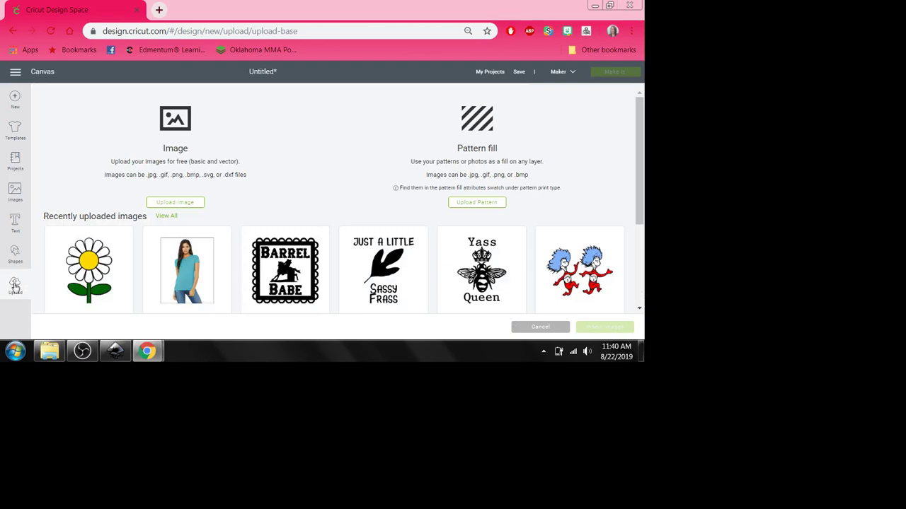
- Browse the computer and upload the daisy image file
{"action": "left_click", "coordinate": [179, 203]}
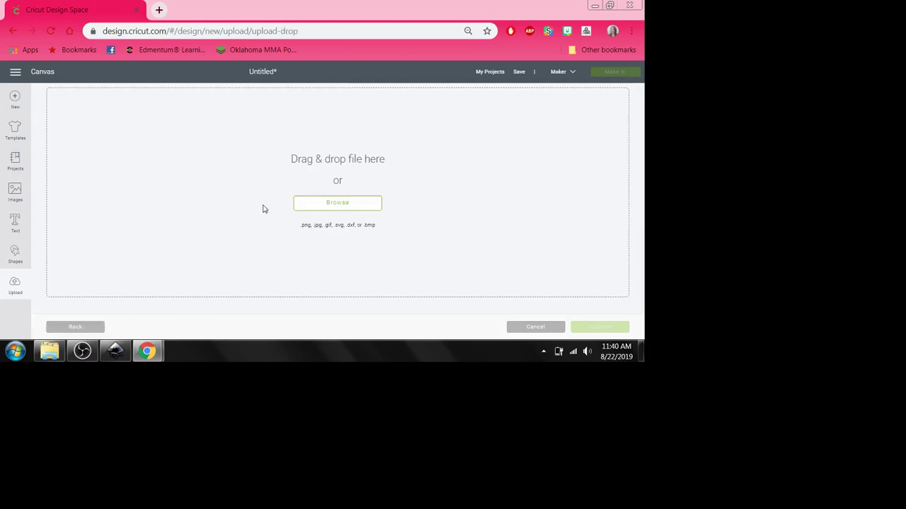
{"action": "left_click", "coordinate": [329, 204]}
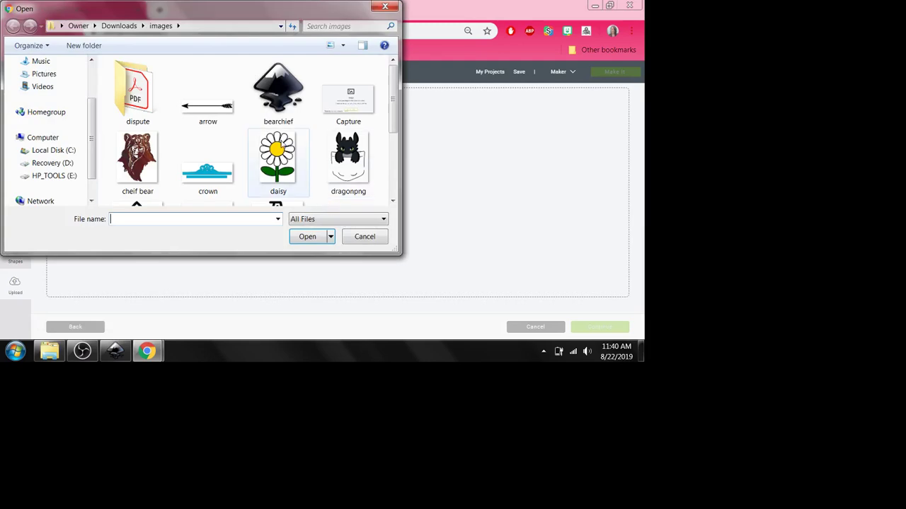
{"action": "left_click", "coordinate": [277, 154]}
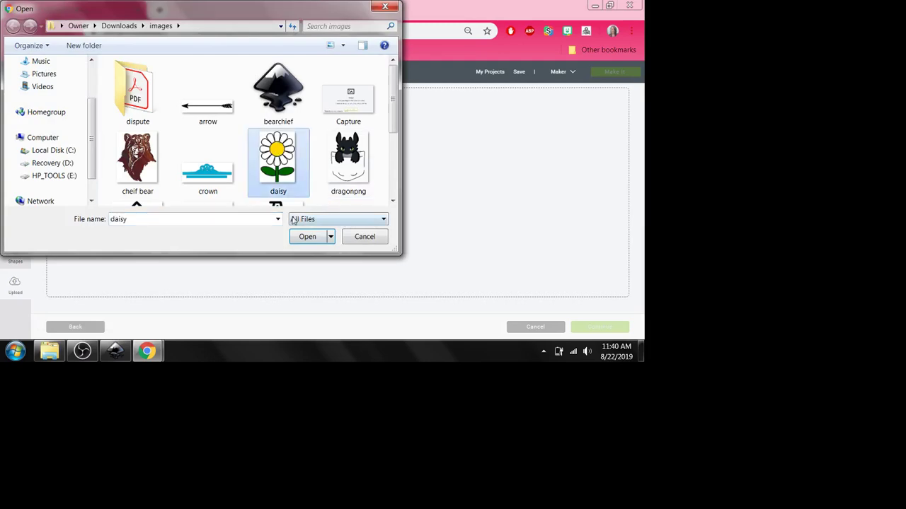
{"action": "left_click", "coordinate": [306, 237]}
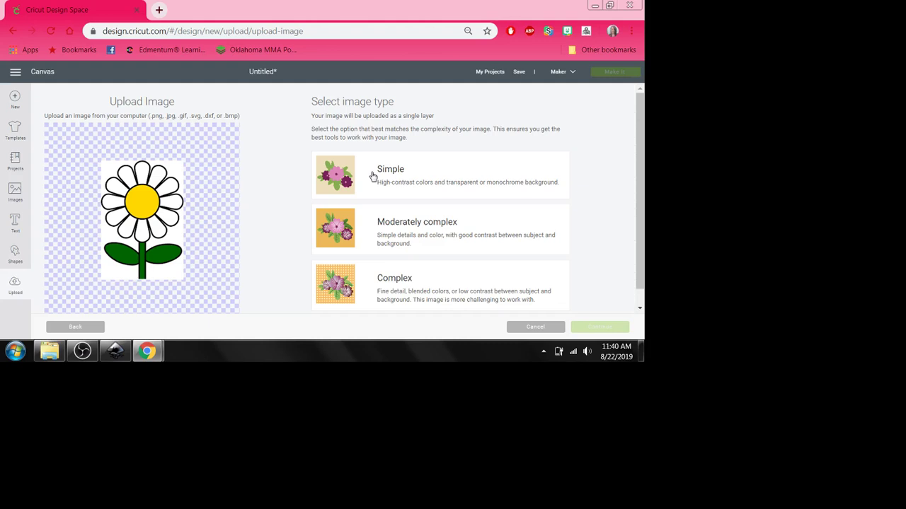
- Compare the image types, choose Simple, and continue to Select & erase
{"action": "left_click", "coordinate": [373, 176]}
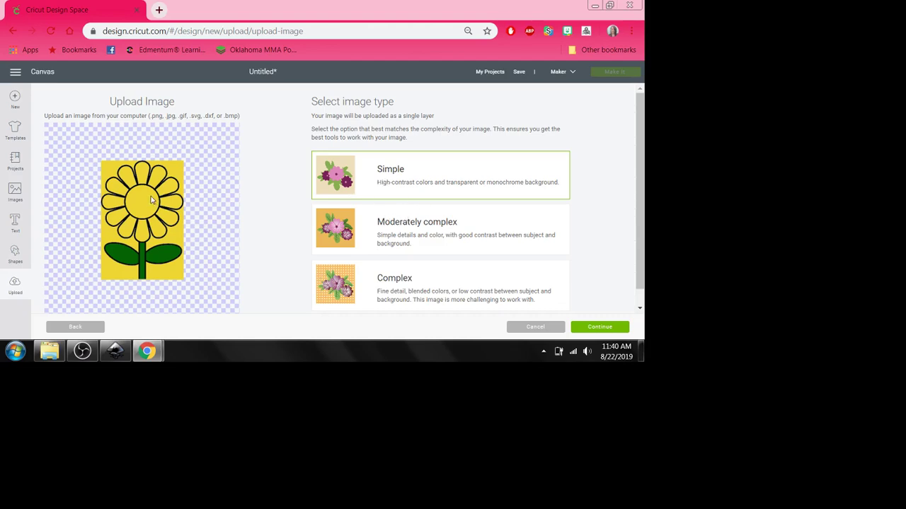
{"action": "left_click", "coordinate": [383, 228]}
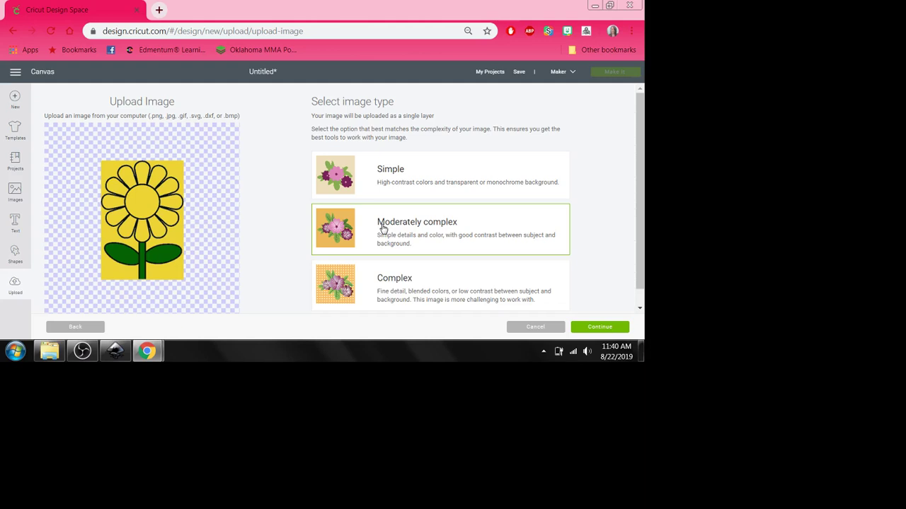
{"action": "left_click", "coordinate": [394, 284]}
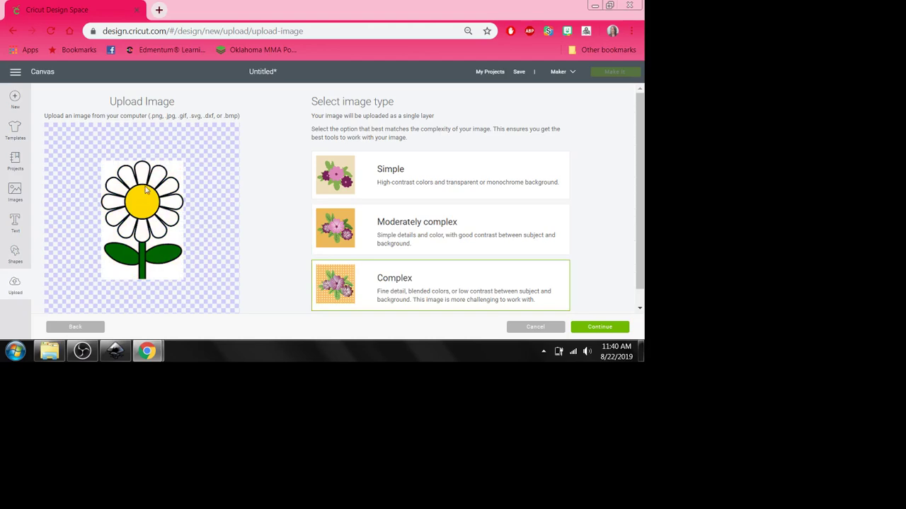
{"action": "left_click", "coordinate": [408, 177]}
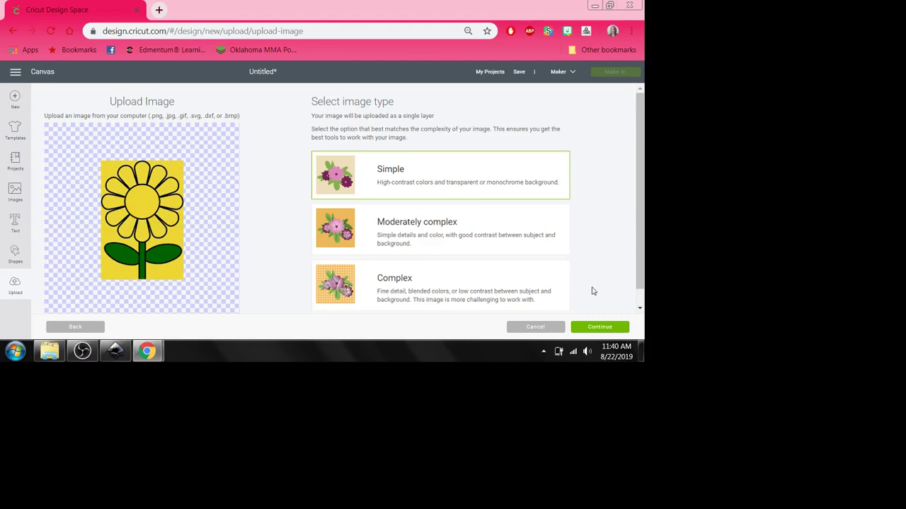
{"action": "left_click", "coordinate": [594, 328]}
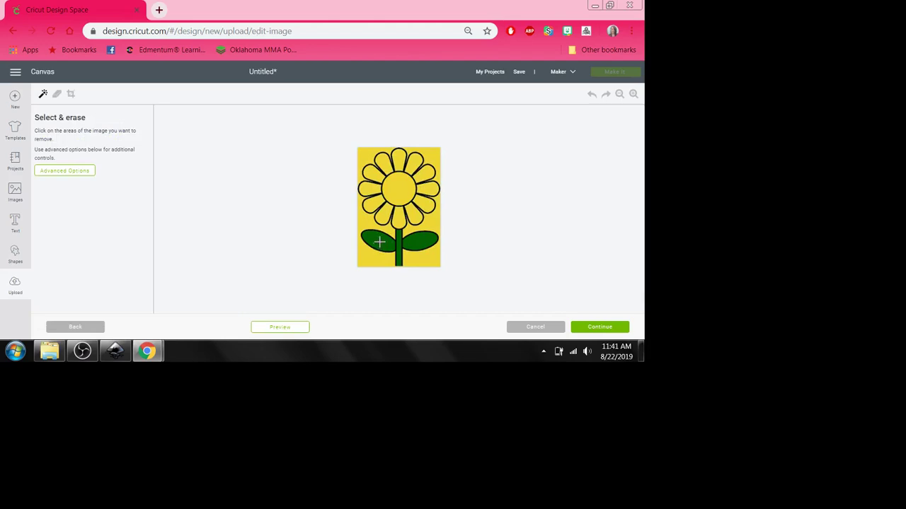
- Erase the green leaves, stem and the yellow background around the daisy
{"action": "left_click", "coordinate": [379, 242]}
{"action": "left_click", "coordinate": [417, 242]}
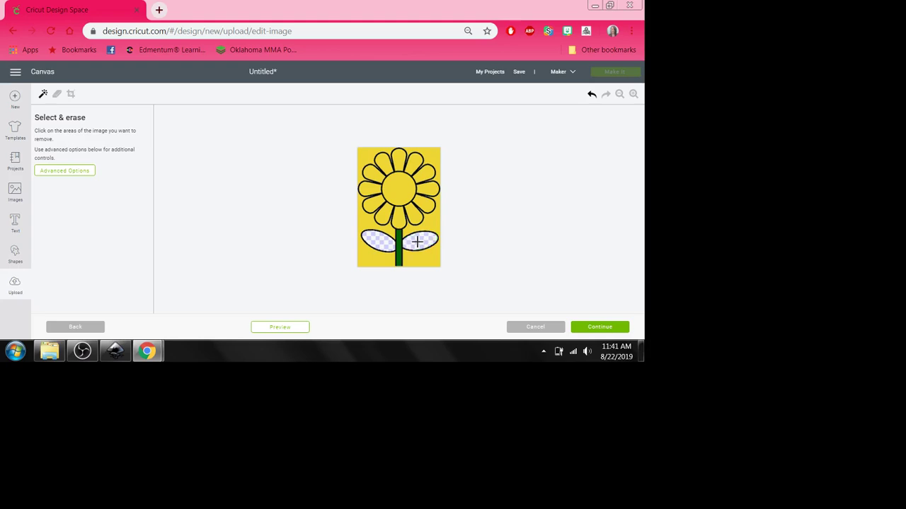
{"action": "left_click", "coordinate": [400, 242]}
{"action": "left_click", "coordinate": [366, 258]}
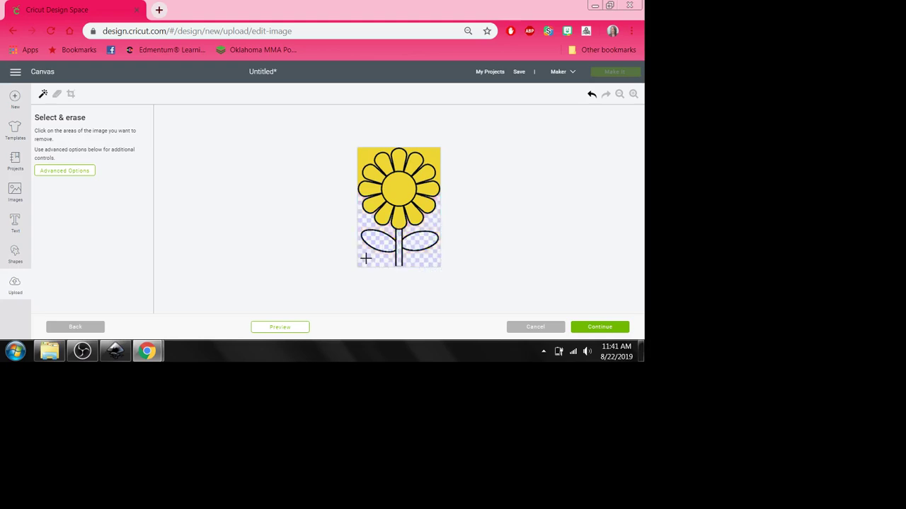
{"action": "left_click", "coordinate": [362, 155]}
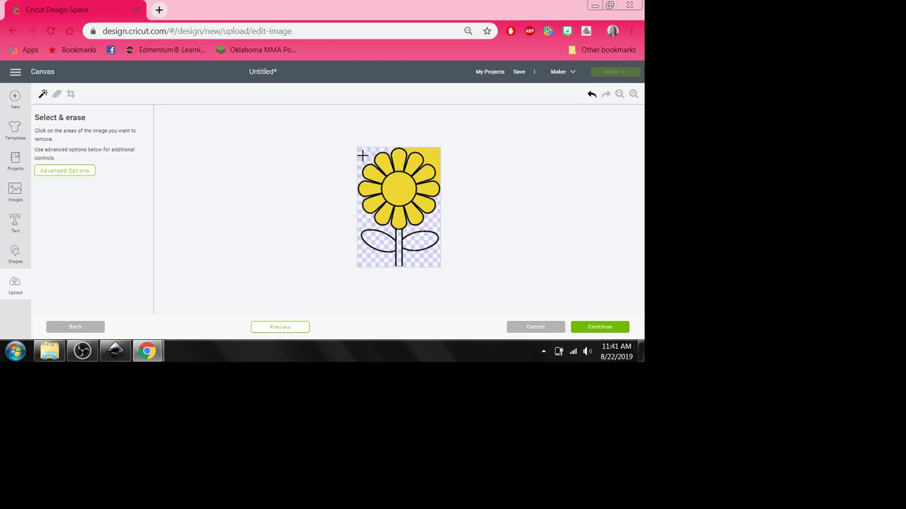
{"action": "left_click", "coordinate": [430, 154]}
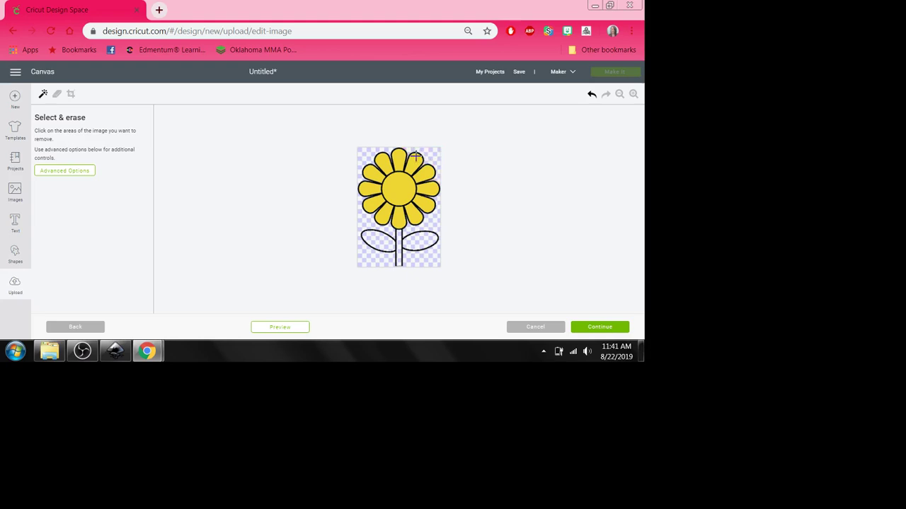
- Erase the yellow fill of every petal and the flower centre
{"action": "left_click", "coordinate": [400, 157]}
{"action": "left_click", "coordinate": [413, 160]}
{"action": "left_click", "coordinate": [425, 173]}
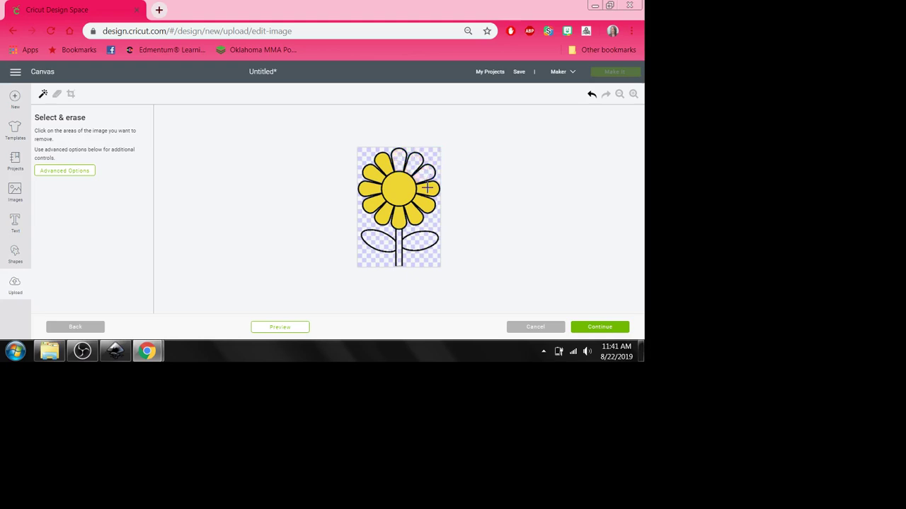
{"action": "left_click", "coordinate": [428, 188]}
{"action": "left_click", "coordinate": [426, 206]}
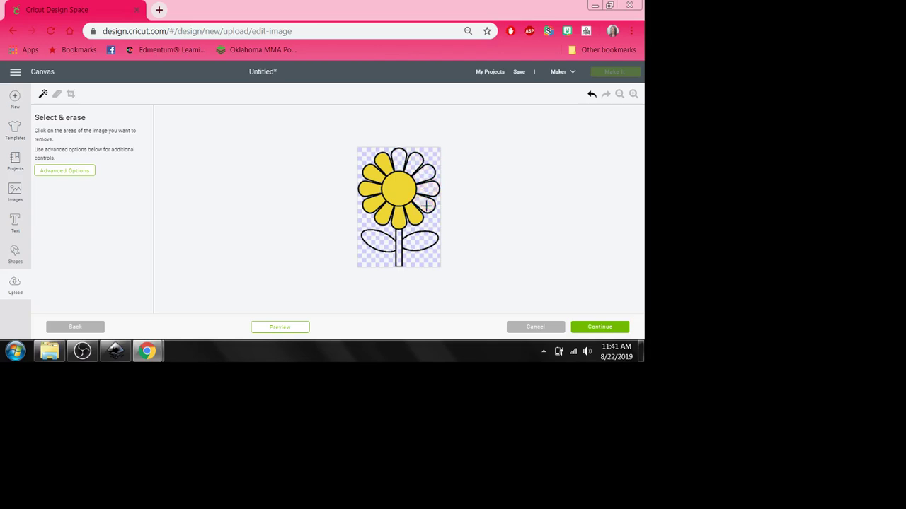
{"action": "left_click", "coordinate": [414, 217]}
{"action": "left_click", "coordinate": [399, 218]}
{"action": "left_click", "coordinate": [385, 216]}
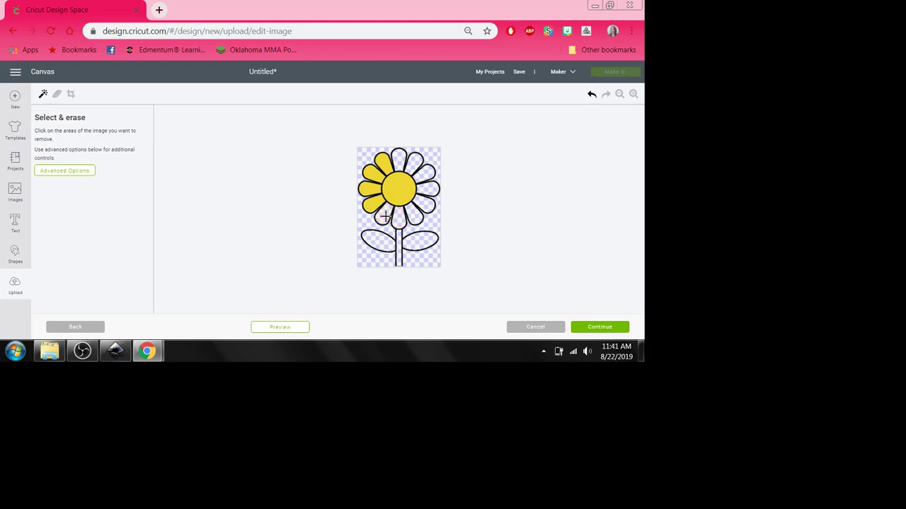
{"action": "left_click", "coordinate": [372, 205]}
{"action": "left_click", "coordinate": [369, 191]}
{"action": "left_click", "coordinate": [370, 170]}
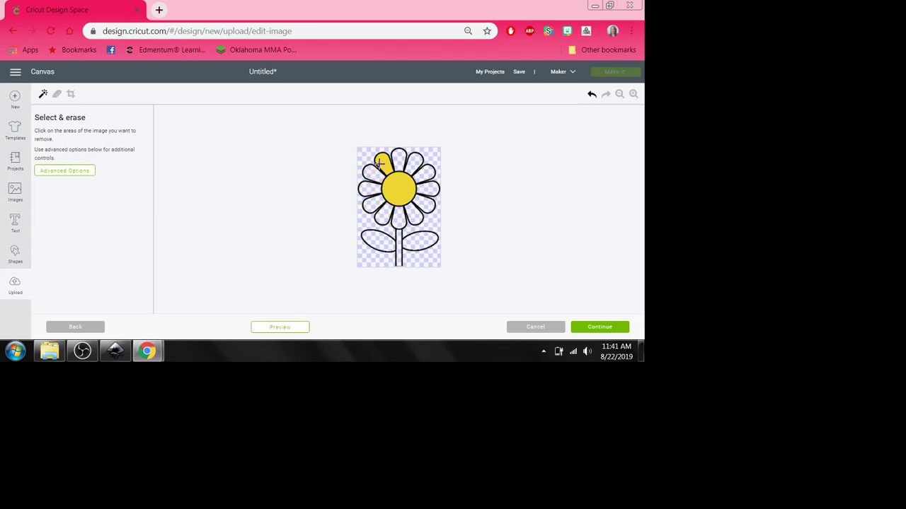
{"action": "left_click", "coordinate": [380, 159]}
{"action": "left_click", "coordinate": [399, 187]}
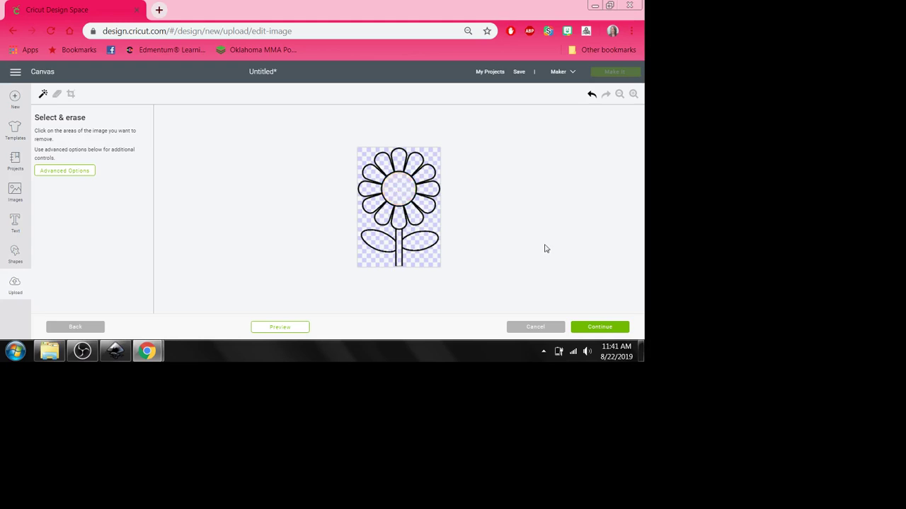
- Save the outline-only daisy to uploads as a Cut image named 'daisy'
{"action": "left_click", "coordinate": [592, 327]}
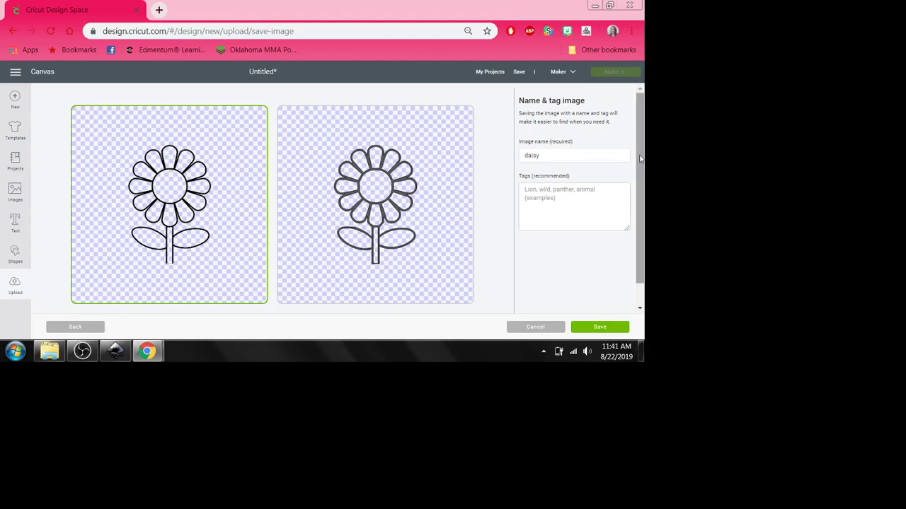
{"action": "left_click_drag", "start_coordinate": [637, 162], "coordinate": [641, 183]}
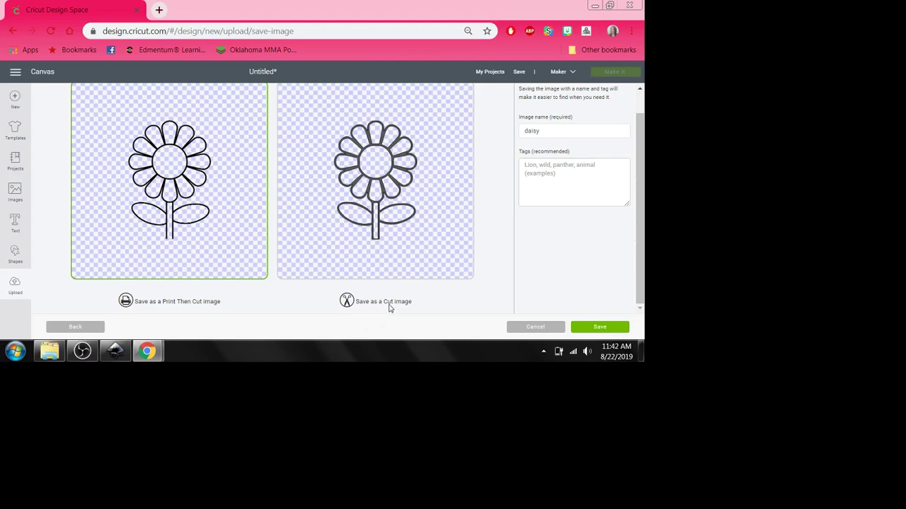
{"action": "left_click", "coordinate": [412, 215]}
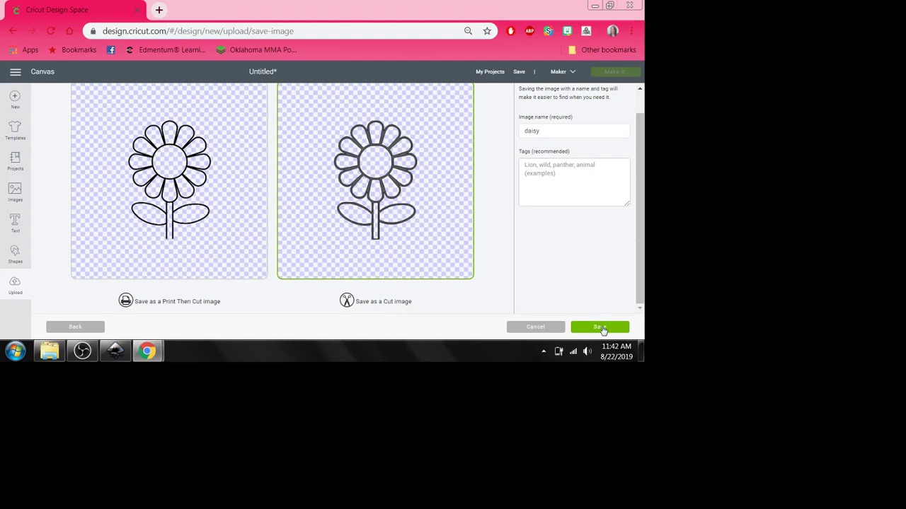
{"action": "left_click", "coordinate": [600, 327]}
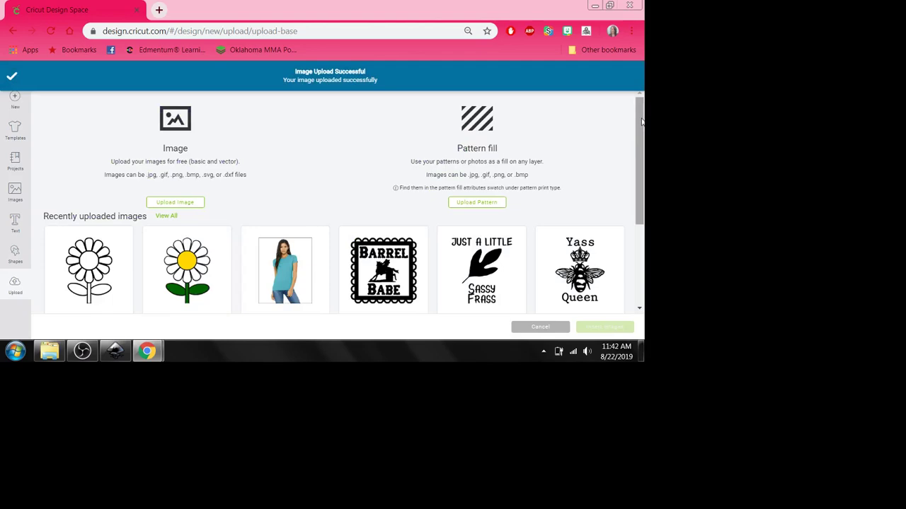
- Insert the white daisy outline as a 2.598 x 3.722 in Cut layer
{"action": "left_click_drag", "start_coordinate": [641, 122], "coordinate": [641, 133]}
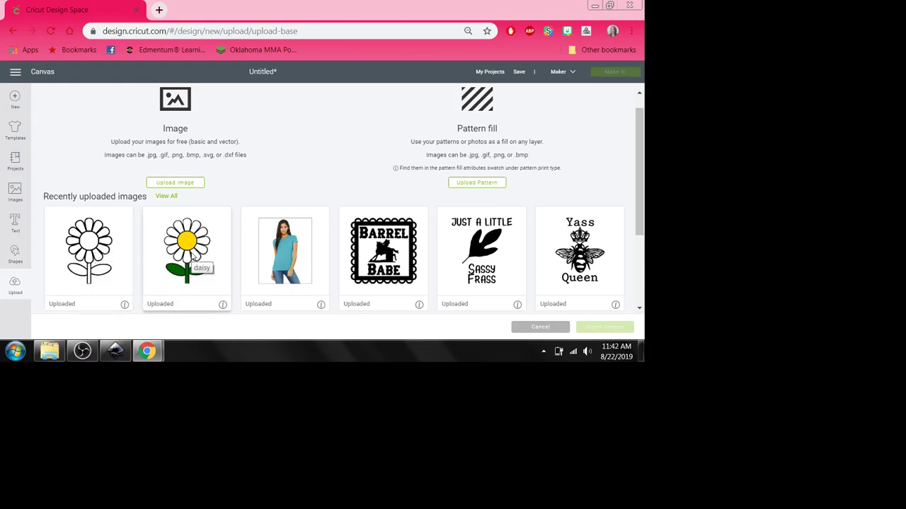
{"action": "left_click", "coordinate": [72, 249]}
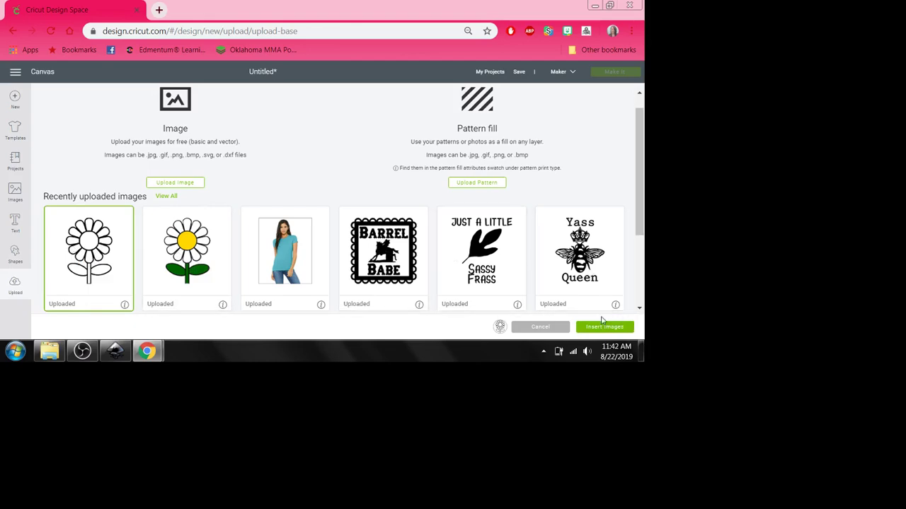
{"action": "left_click", "coordinate": [602, 328]}
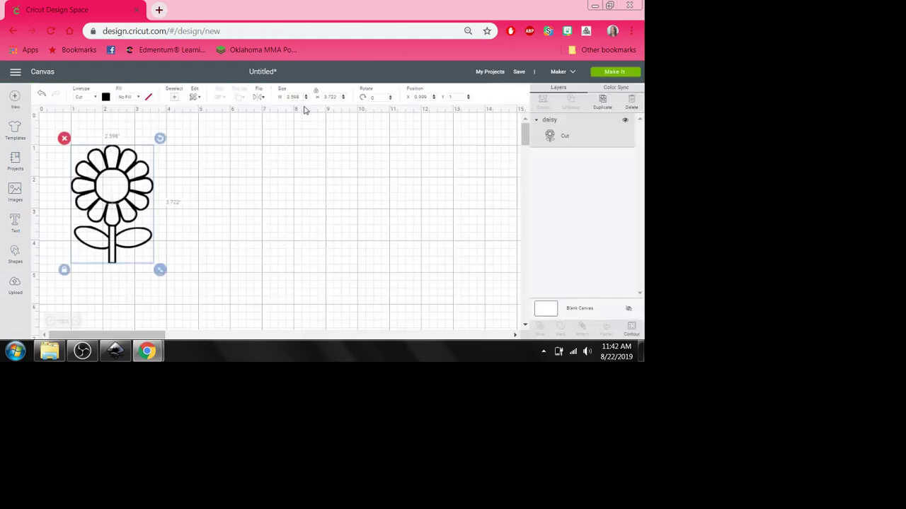
- Set the daisy's height to 11.5 in, making it about 8.028 in wide
{"action": "left_click", "coordinate": [338, 97]}
{"action": "key", "text": "BackSpace"}
{"action": "key", "text": "BackSpace"}
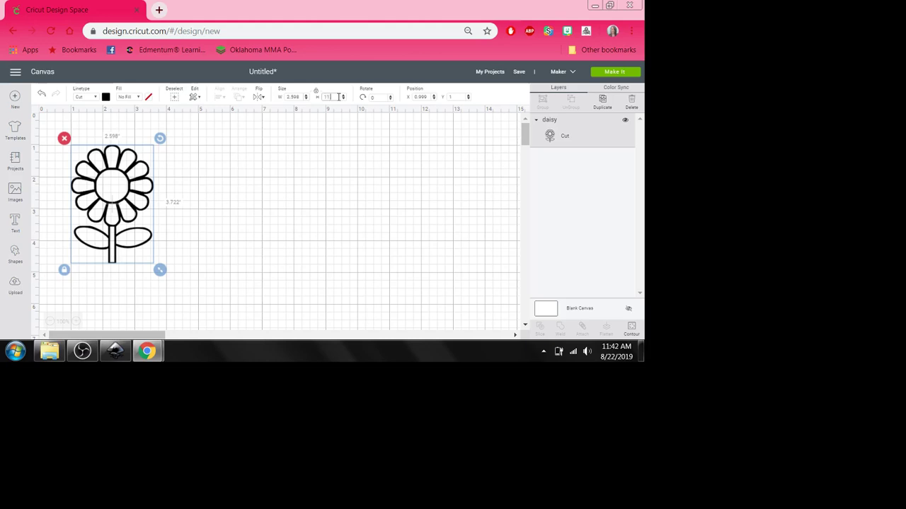
{"action": "key", "text": "Return"}
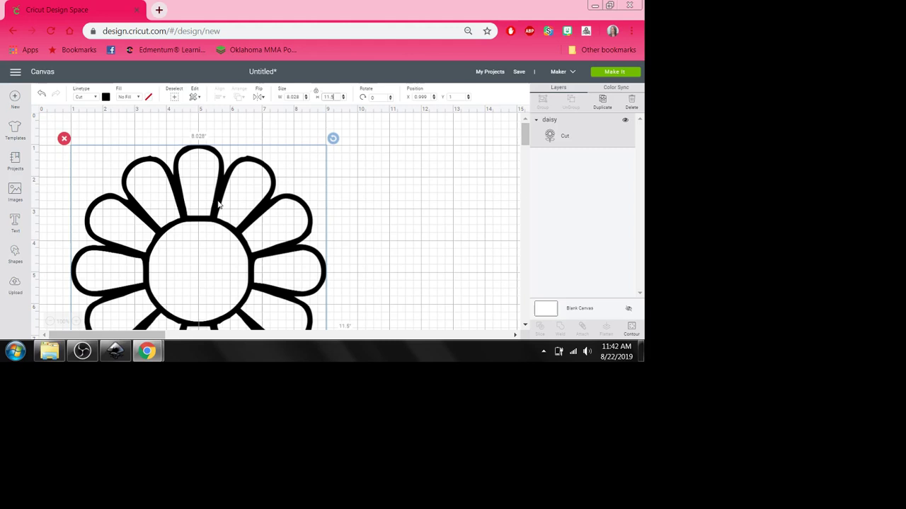
- Move the daisy to the canvas's top-left corner at about X 0, Y 0
{"action": "scroll", "coordinate": [220, 204], "scroll_direction": "down", "scroll_amount": 2}
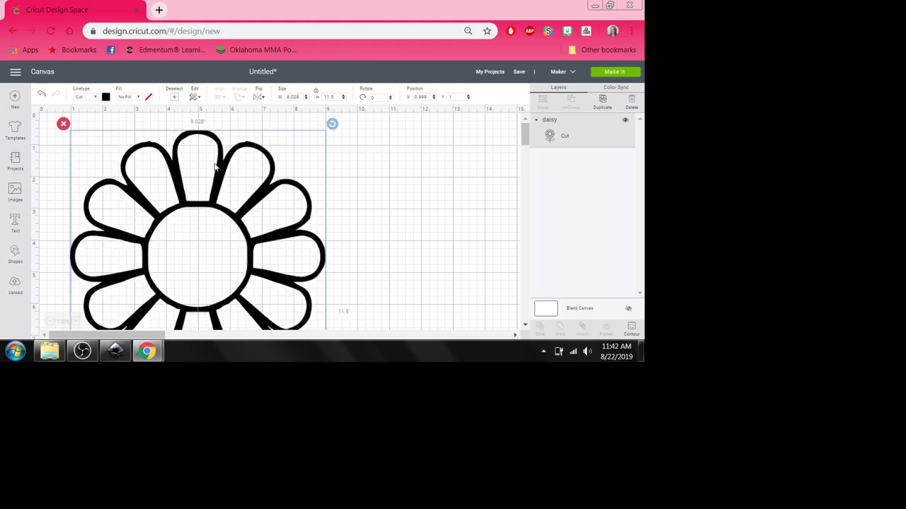
{"action": "left_click_drag", "start_coordinate": [216, 174], "coordinate": [214, 166]}
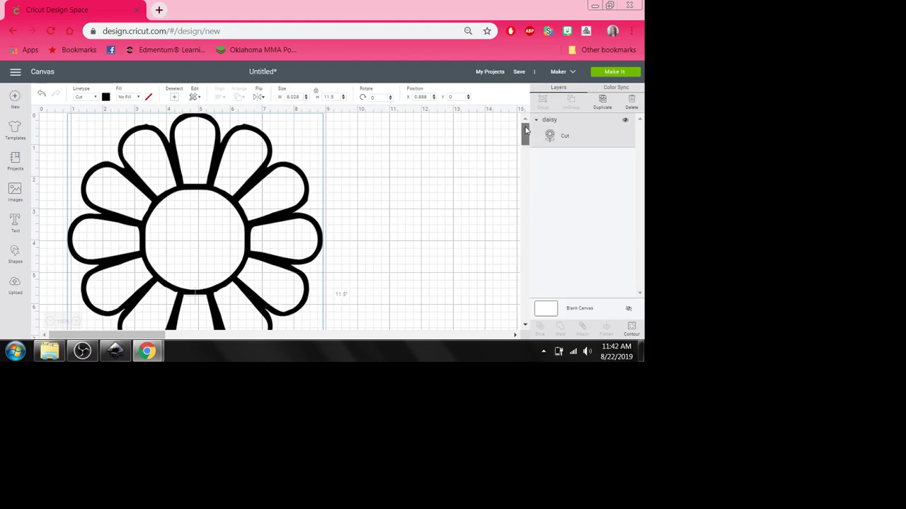
{"action": "mouse_move", "coordinate": [526, 133]}
{"action": "left_mouse_down"}
{"action": "mouse_move", "coordinate": [527, 157]}
{"action": "mouse_move", "coordinate": [525, 127]}
{"action": "left_mouse_up"}
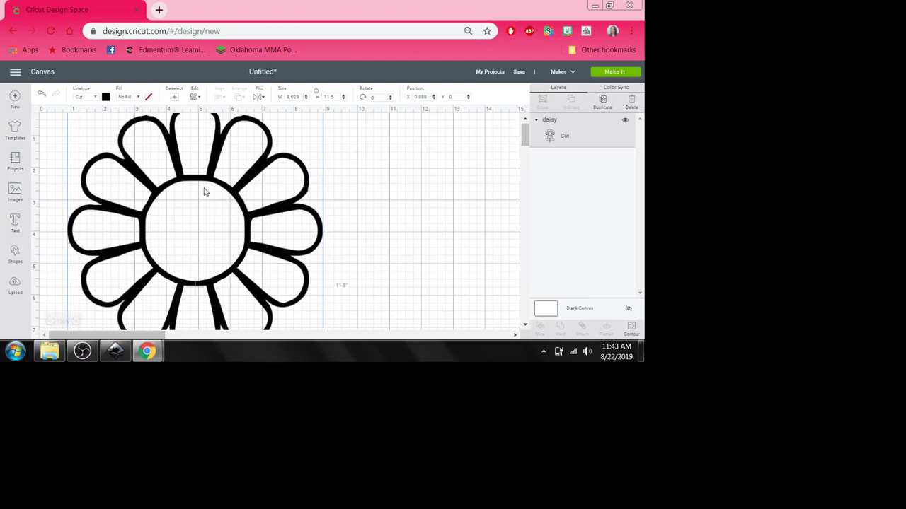
{"action": "left_click_drag", "start_coordinate": [205, 184], "coordinate": [171, 183]}
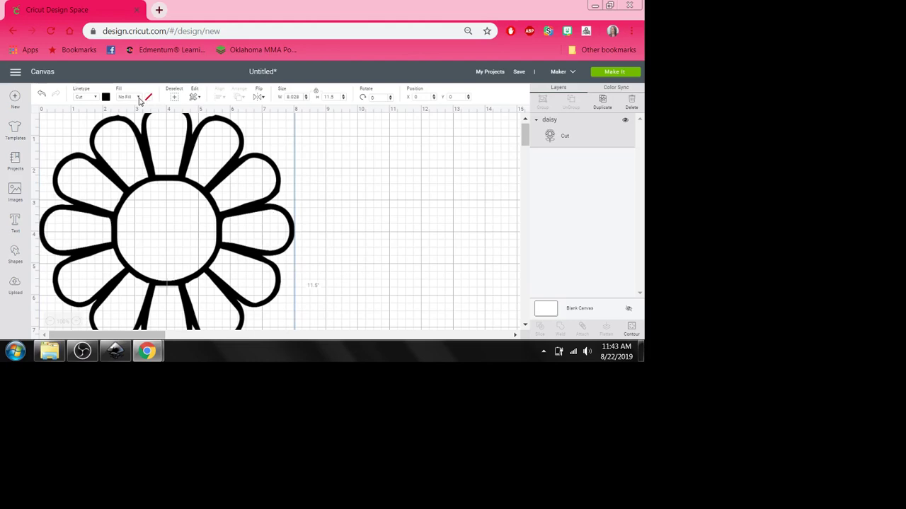
- Give the daisy a yellow Print fill and shift it right and down to X 1.611, Y 0.931
{"action": "left_click", "coordinate": [140, 99]}
{"action": "left_click", "coordinate": [132, 120]}
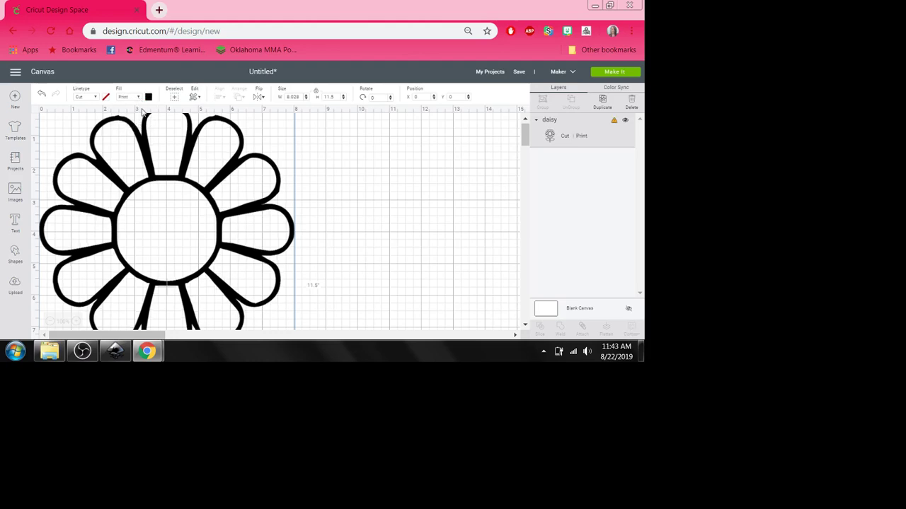
{"action": "left_click", "coordinate": [149, 97]}
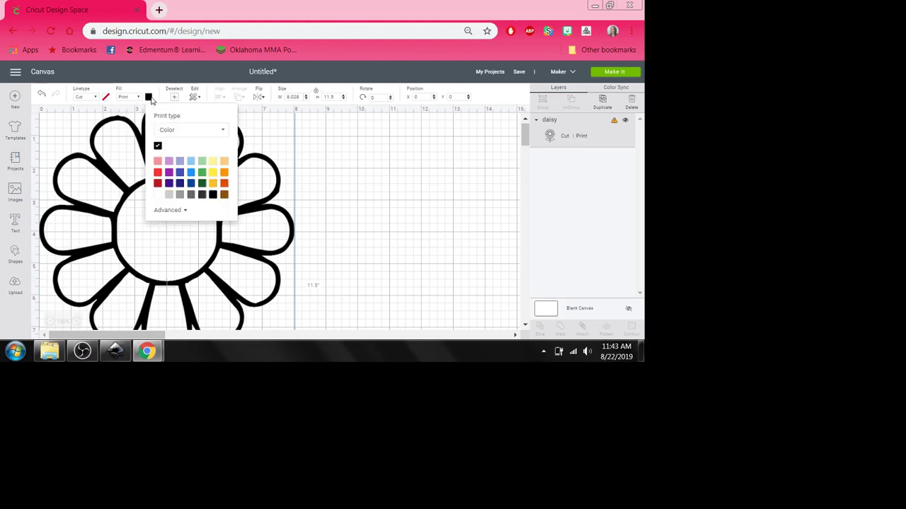
{"action": "left_click", "coordinate": [213, 173]}
{"action": "left_click", "coordinate": [358, 189]}
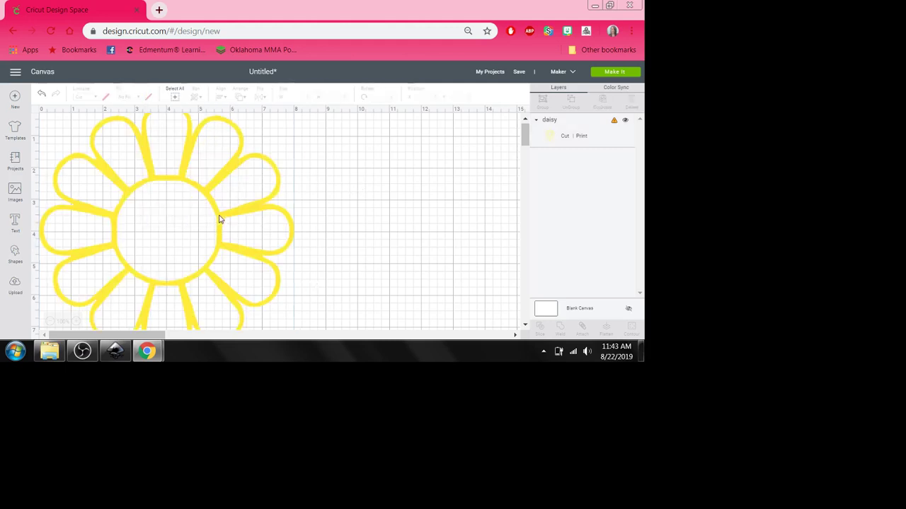
{"action": "left_click_drag", "start_coordinate": [219, 219], "coordinate": [271, 250]}
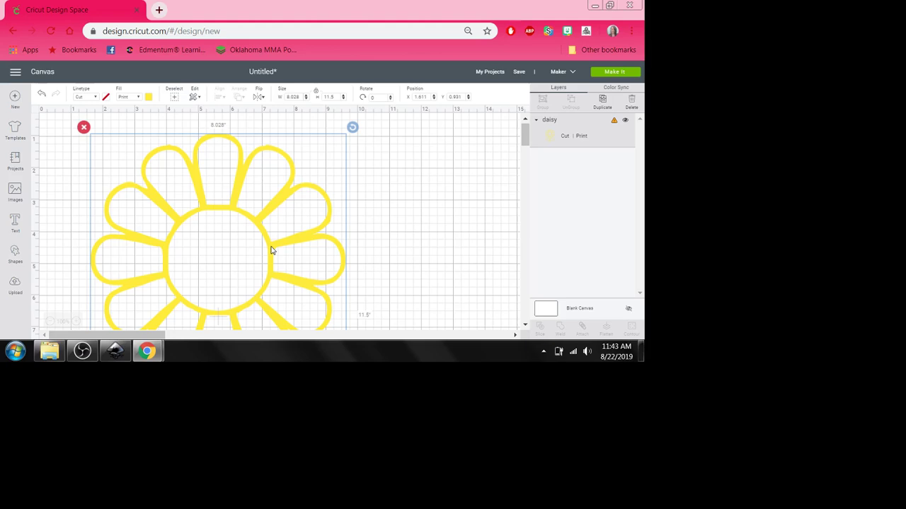
- Reset the daisy's fill to No Fill, then set it back to Print
{"action": "left_click", "coordinate": [140, 98]}
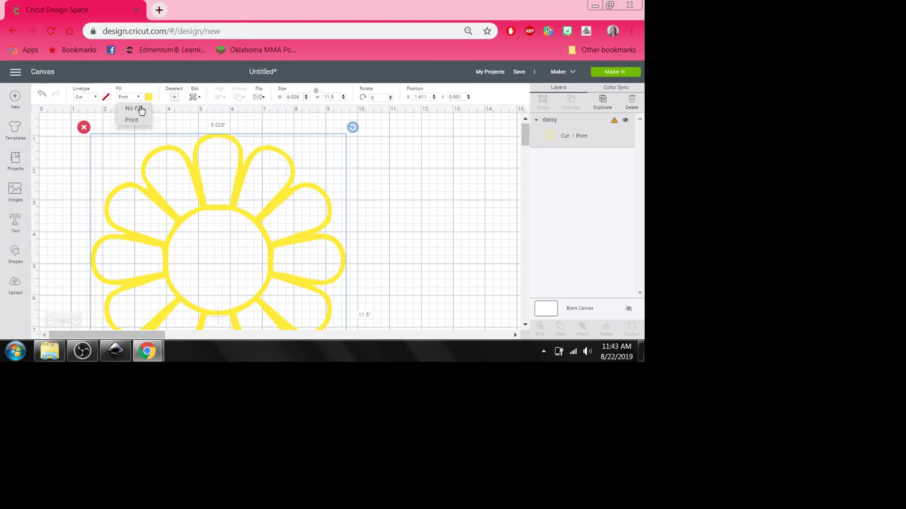
{"action": "left_click", "coordinate": [140, 109]}
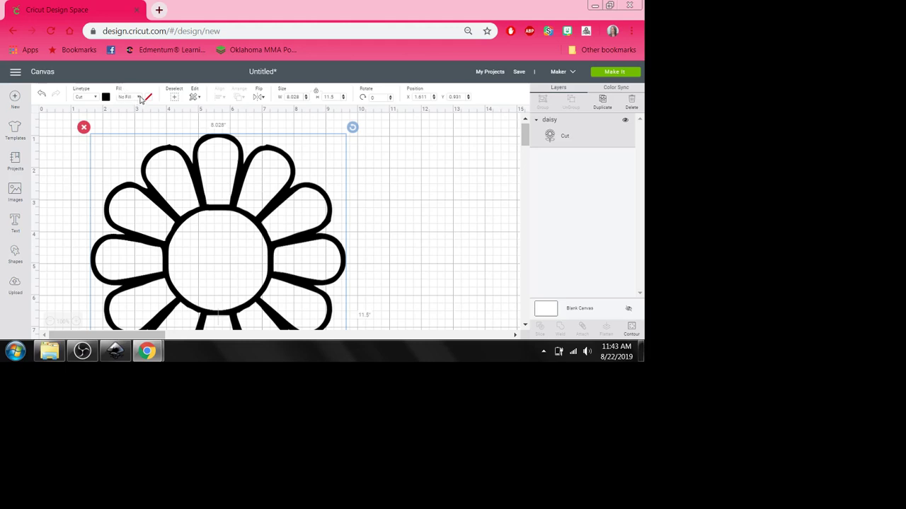
{"action": "left_click", "coordinate": [140, 98]}
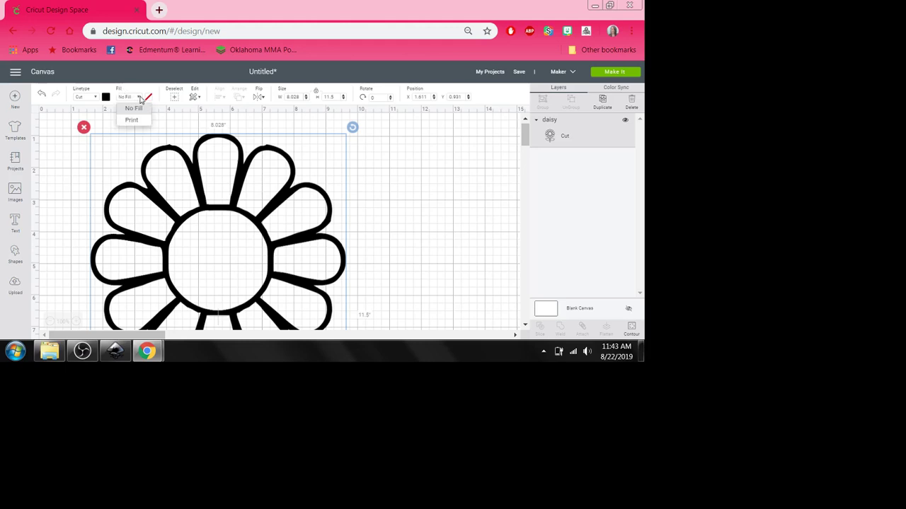
{"action": "left_click", "coordinate": [140, 124]}
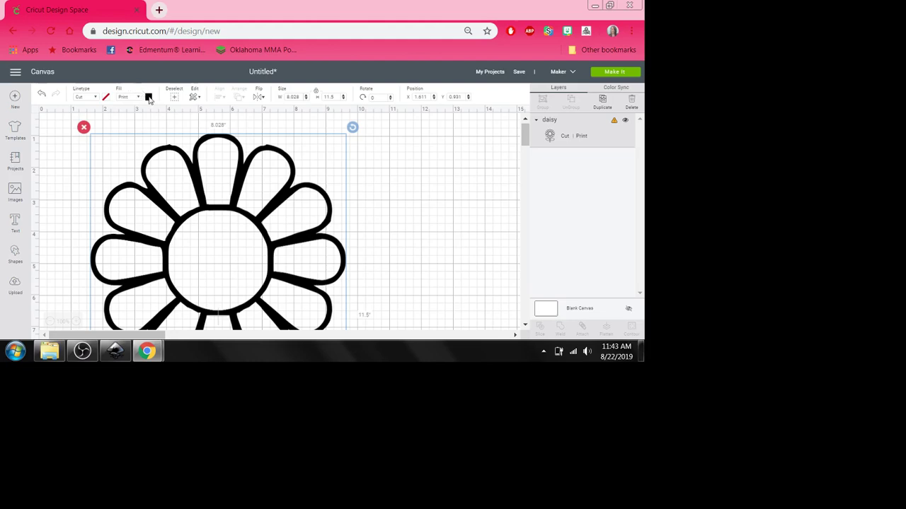
- Change the print type to Pattern and apply the blue-and-purple tie-dye pattern
{"action": "left_click", "coordinate": [149, 98]}
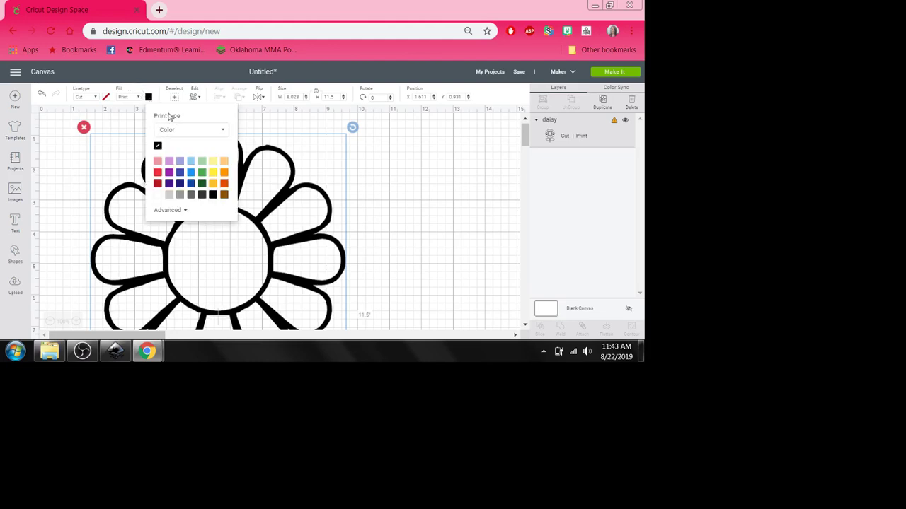
{"action": "left_click", "coordinate": [225, 133]}
{"action": "left_click", "coordinate": [180, 160]}
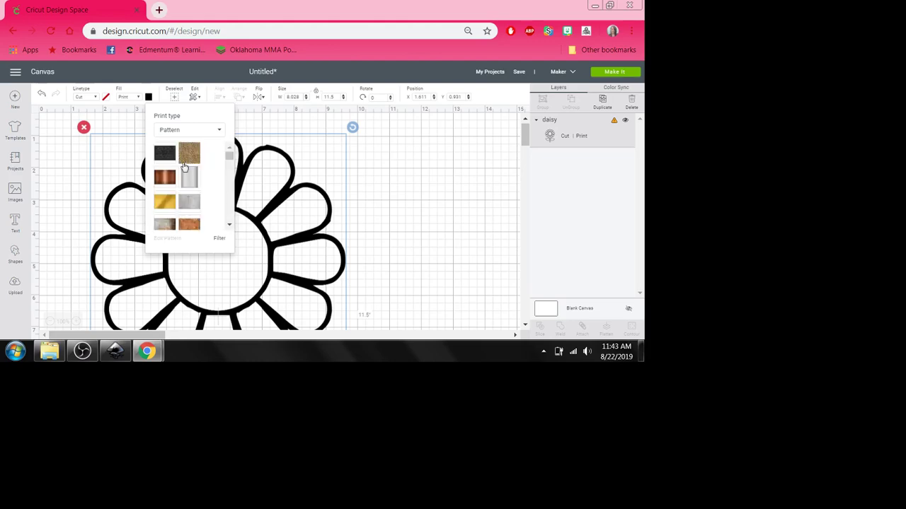
{"action": "left_click", "coordinate": [229, 226]}
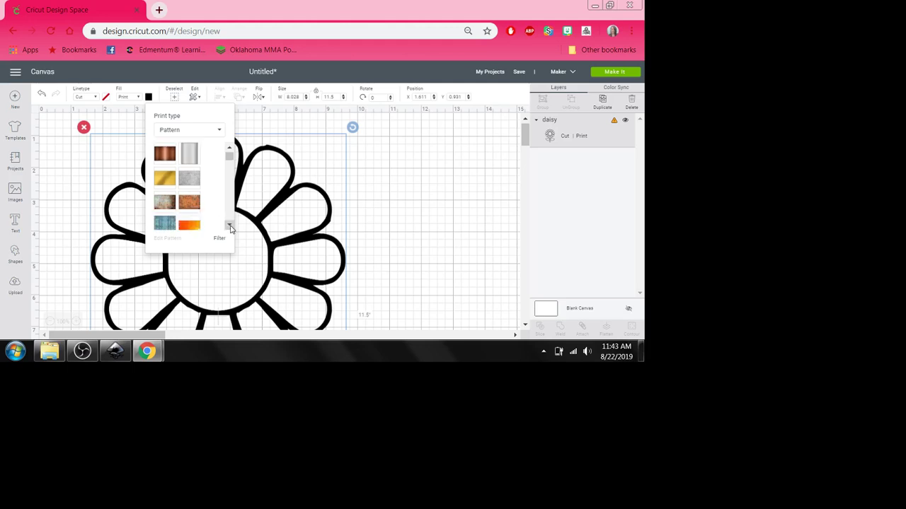
{"action": "left_click", "coordinate": [229, 226]}
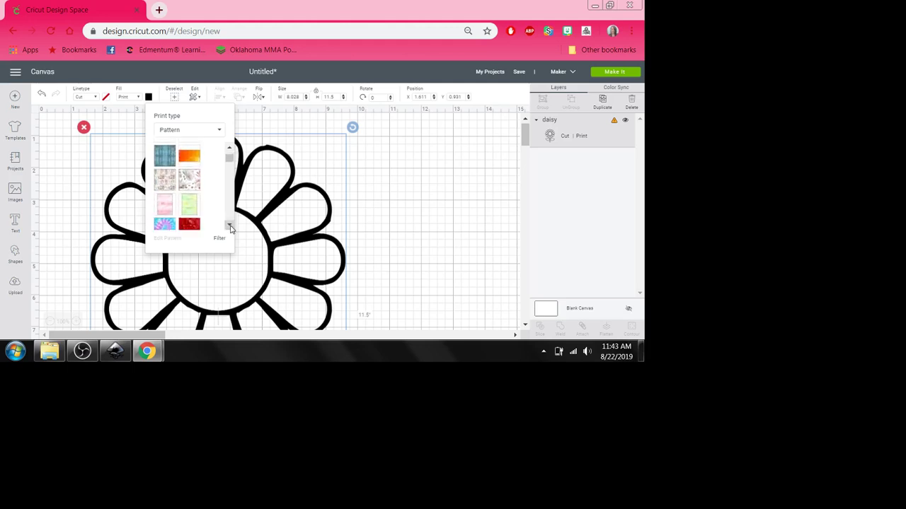
{"action": "left_click", "coordinate": [229, 226]}
{"action": "left_click", "coordinate": [229, 226]}
{"action": "left_click", "coordinate": [229, 226]}
{"action": "left_click", "coordinate": [229, 226]}
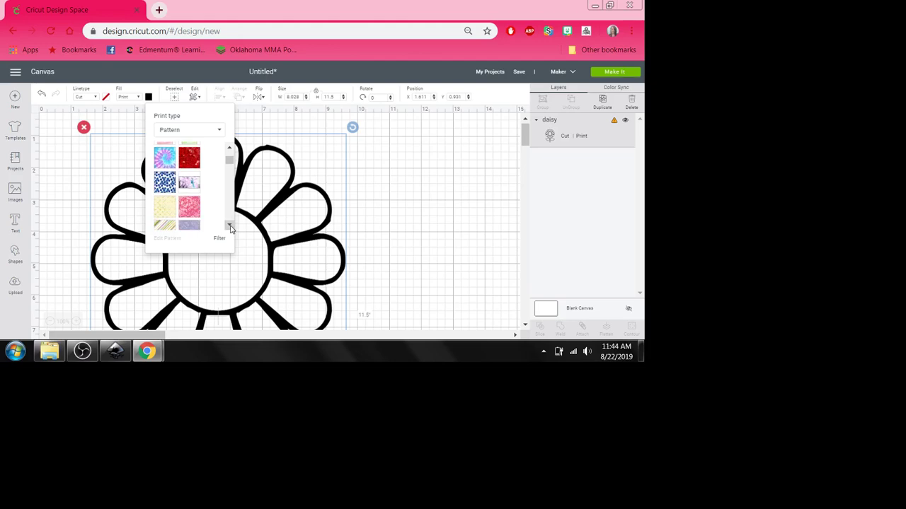
{"action": "left_click", "coordinate": [164, 159]}
- Drag the tie-dye daisy up and left, close to the canvas's top-left corner
{"action": "left_click", "coordinate": [407, 173]}
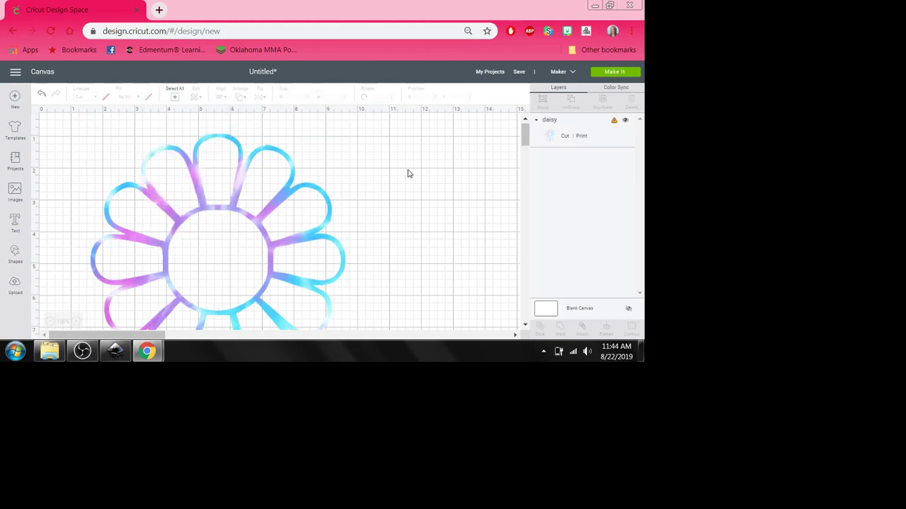
{"action": "mouse_move", "coordinate": [526, 139]}
{"action": "left_mouse_down"}
{"action": "mouse_move", "coordinate": [529, 171]}
{"action": "mouse_move", "coordinate": [532, 137]}
{"action": "left_mouse_up"}
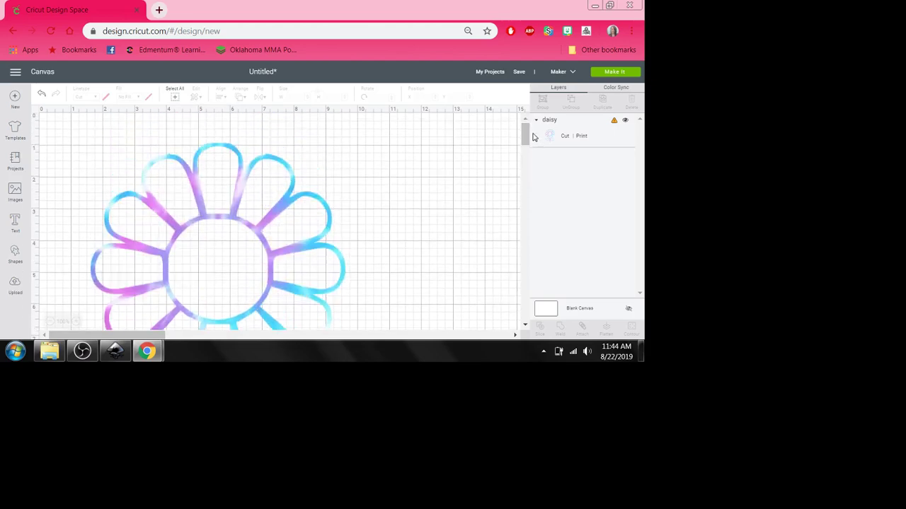
{"action": "left_click", "coordinate": [247, 174]}
{"action": "left_click_drag", "start_coordinate": [246, 174], "coordinate": [200, 148]}
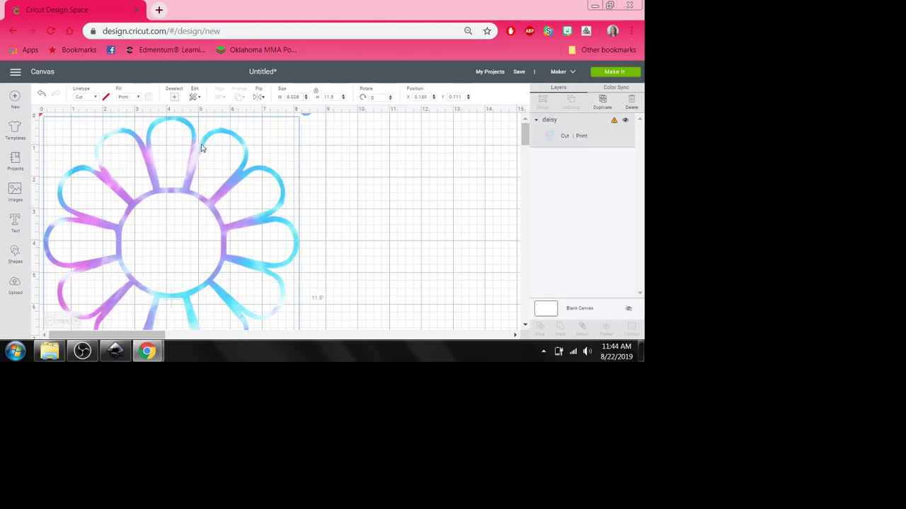
{"action": "left_click", "coordinate": [376, 151]}
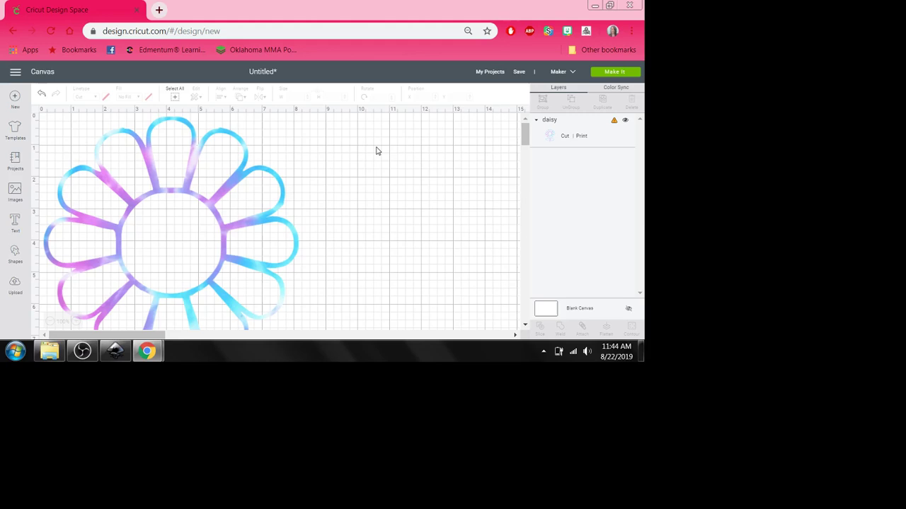